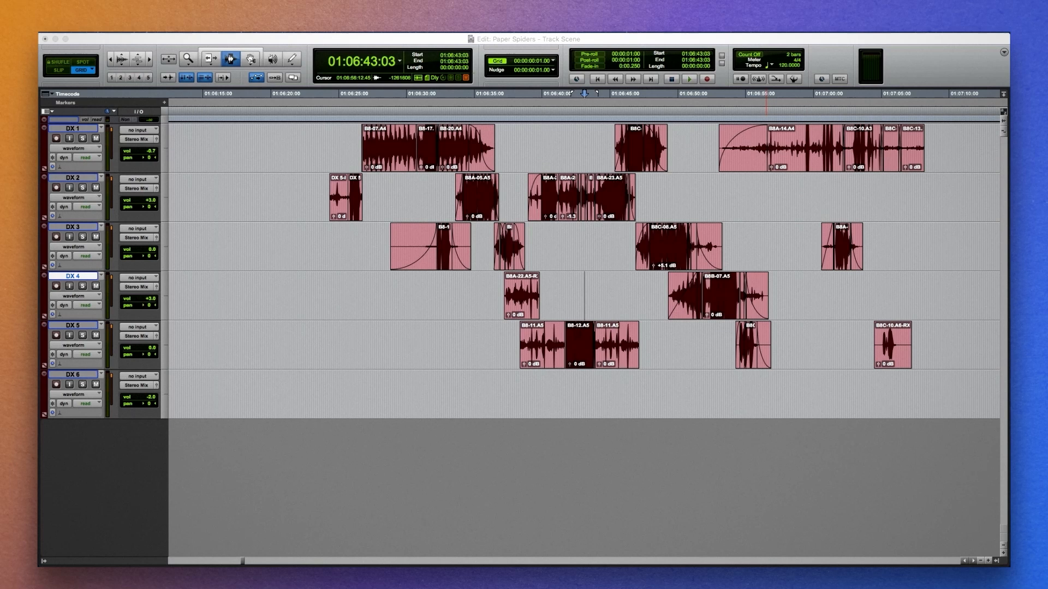
# Send the B8-13.A5 clip on track DX 3 to RX with RX 9 Connect and play it back in full
pyautogui.scroll(-2, 533, 286)
pyautogui.click(534, 286)
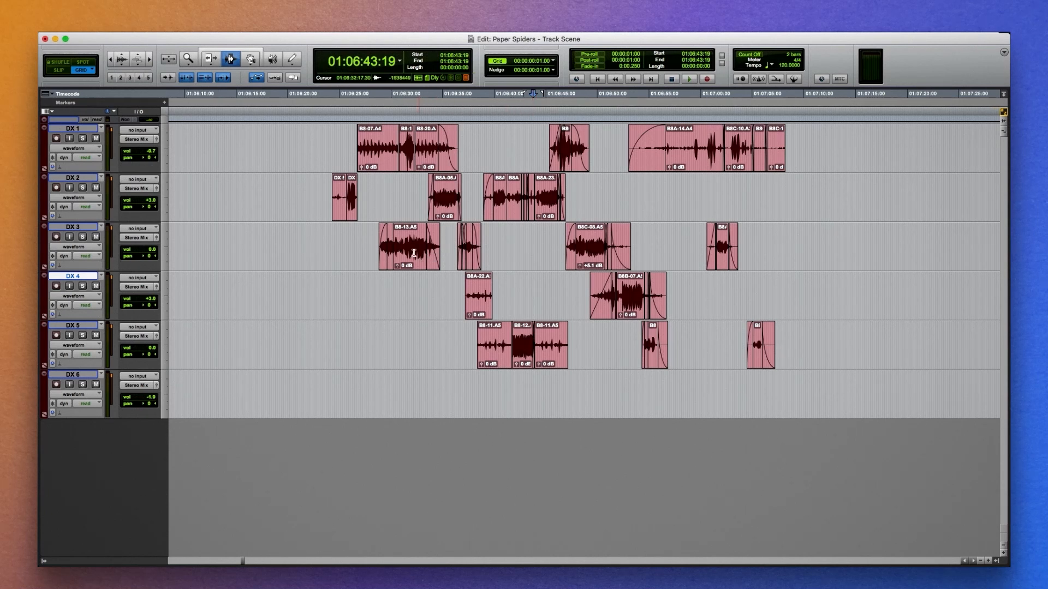
pyautogui.click(388, 238)
pyautogui.click(269, 26)
pyautogui.moveTo(289, 106)
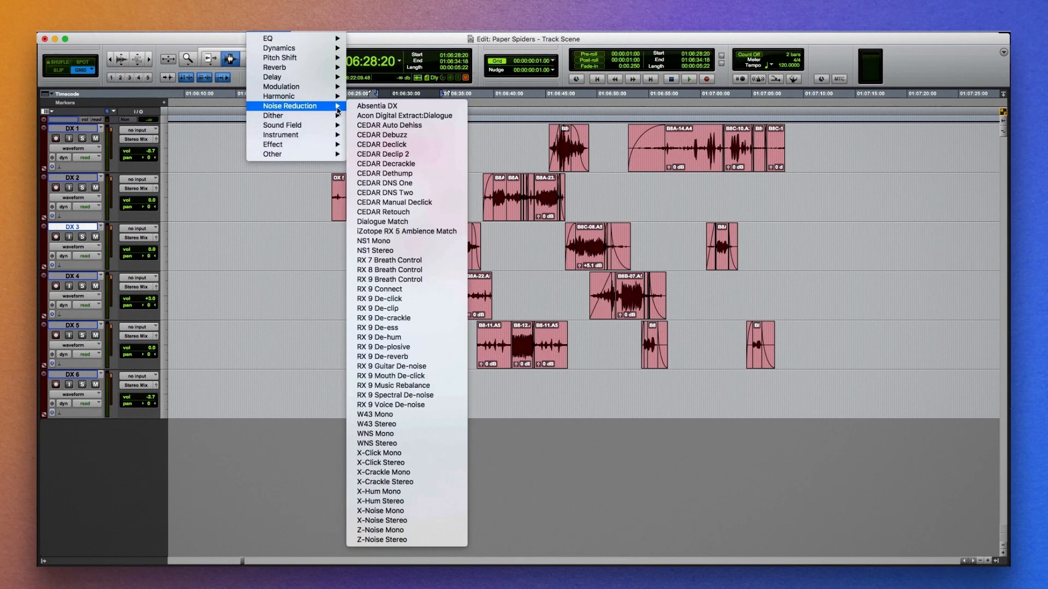
pyautogui.click(415, 290)
pyautogui.click(890, 236)
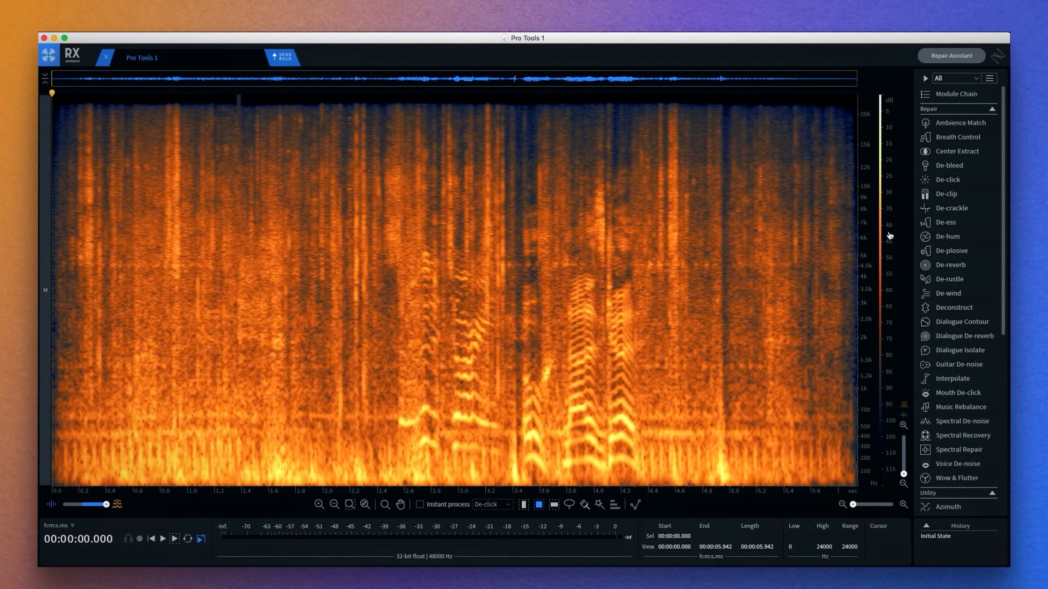
pyautogui.press('space')
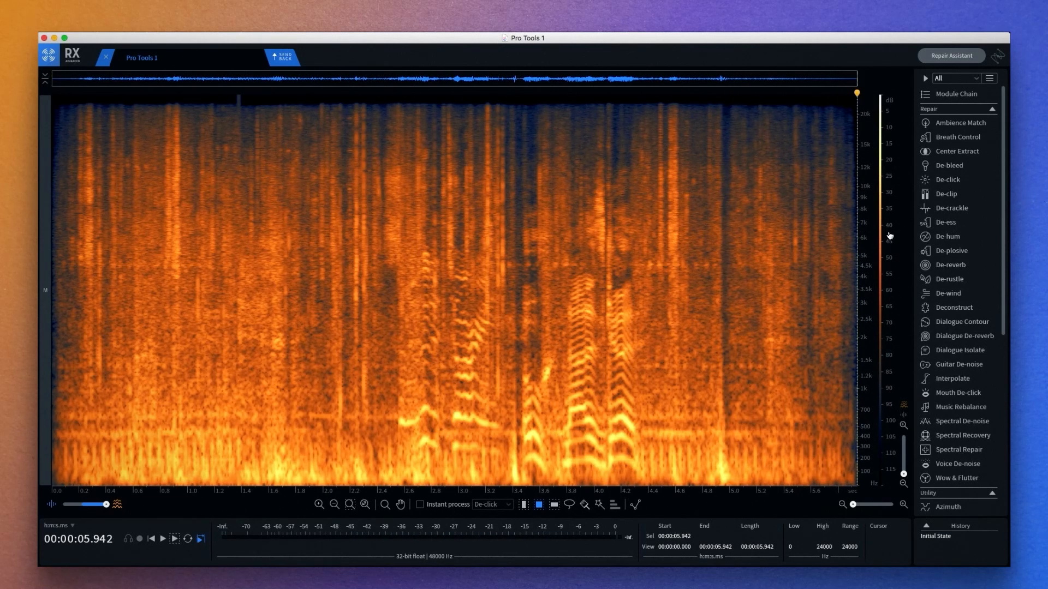
# Use frequency selection to highlight a band from about 4211 to 4787 Hz across the whole clip
pyautogui.click(554, 504)
pyautogui.click(255, 428)
pyautogui.moveTo(255, 432); pyautogui.dragTo(234, 413)
pyautogui.moveTo(208, 259); pyautogui.dragTo(208, 272)
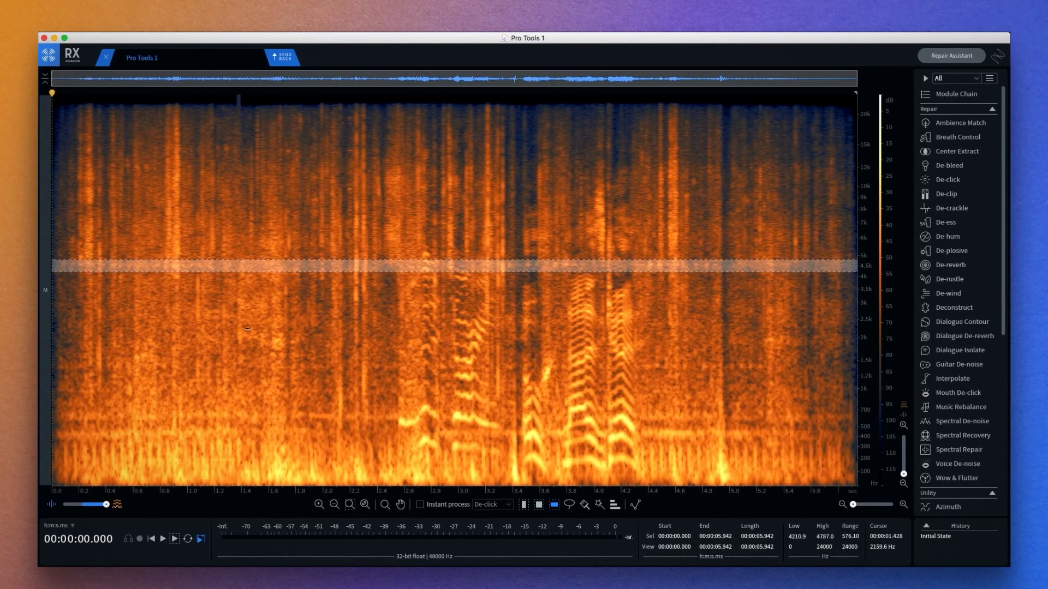
# Mark the low-frequency rumble and the high frequencies above about 2756 Hz from about 2.07 to 3.40 s with time-frequency selections
pyautogui.click(538, 504)
pyautogui.moveTo(642, 441); pyautogui.dragTo(837, 482)
pyautogui.click(371, 469)
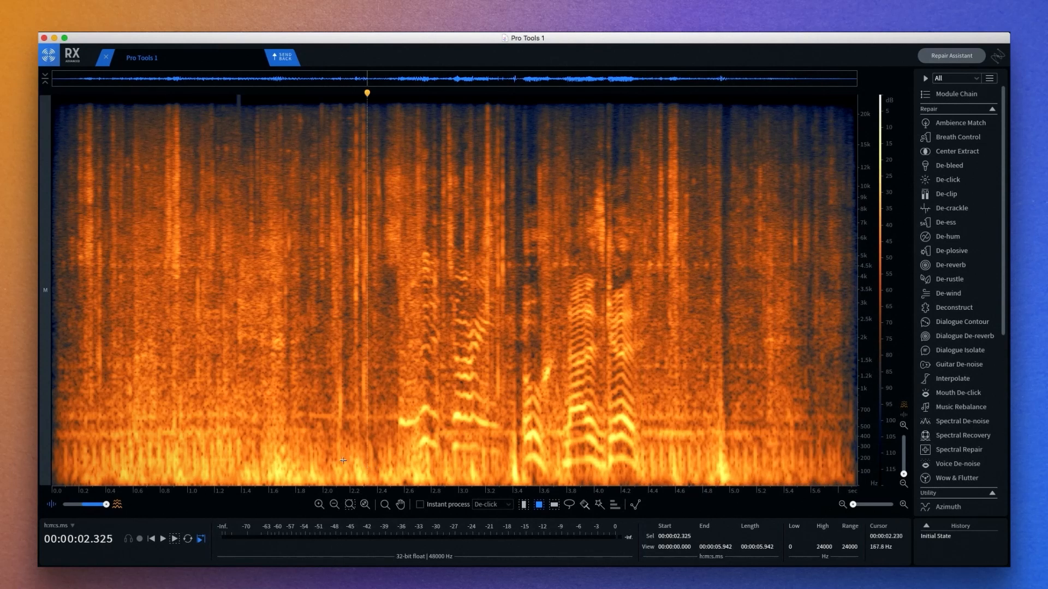
pyautogui.moveTo(236, 453)
pyautogui.mouseDown()
pyautogui.moveTo(363, 485)
pyautogui.moveTo(526, 486)
pyautogui.mouseUp()
pyautogui.click(333, 104)
pyautogui.moveTo(333, 102); pyautogui.dragTo(503, 304)
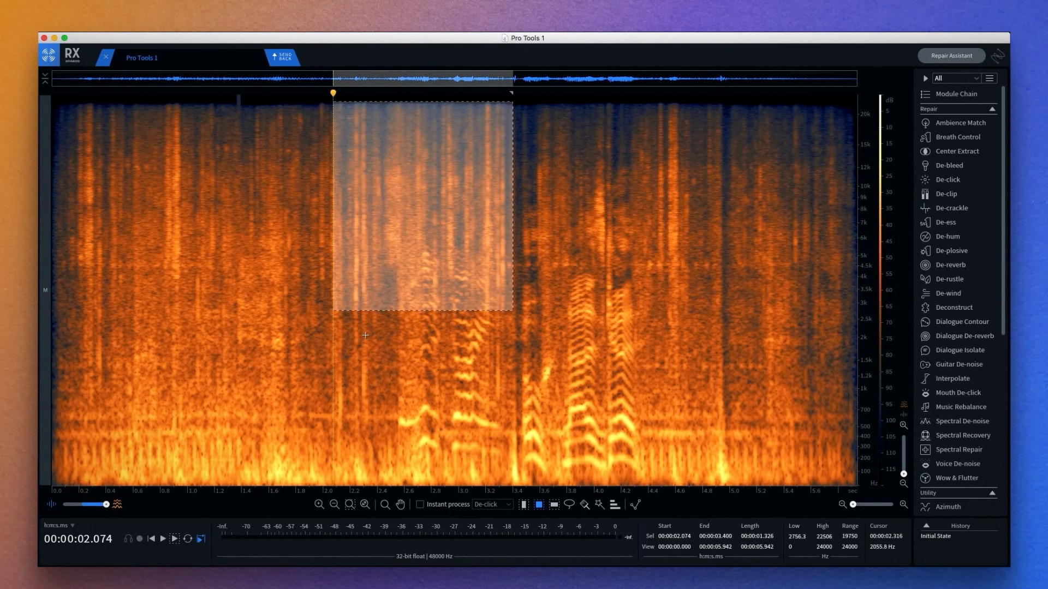
# Mark the first speech harmonics and the noise before the dialogue, from about 0.12 to 2.06 s and above about 597 Hz
pyautogui.click(365, 245)
pyautogui.click(405, 240)
pyautogui.moveTo(404, 240); pyautogui.dragTo(494, 424)
pyautogui.click(101, 145)
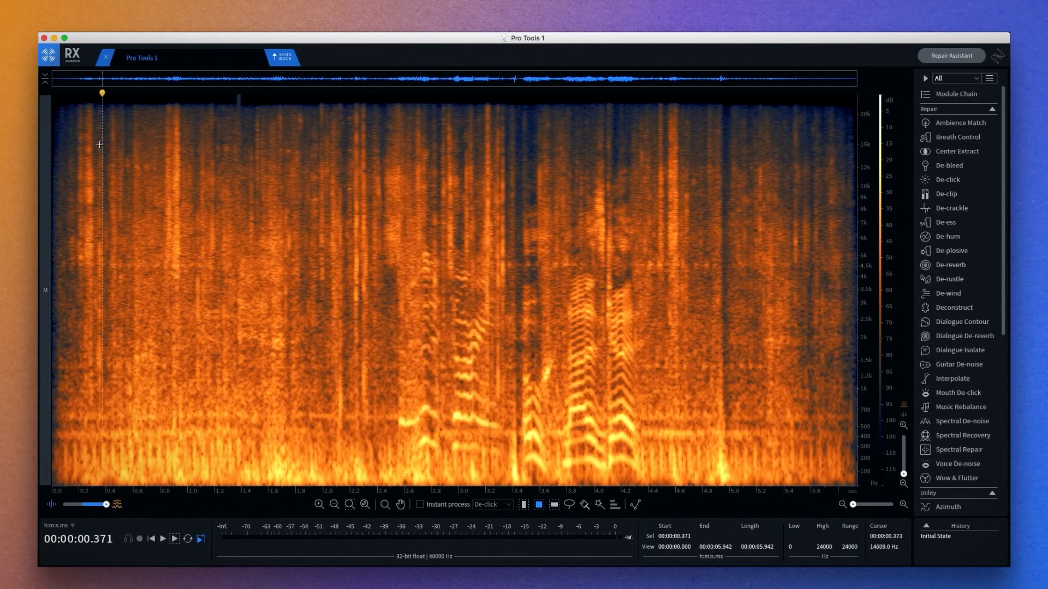
pyautogui.moveTo(68, 106); pyautogui.dragTo(331, 419)
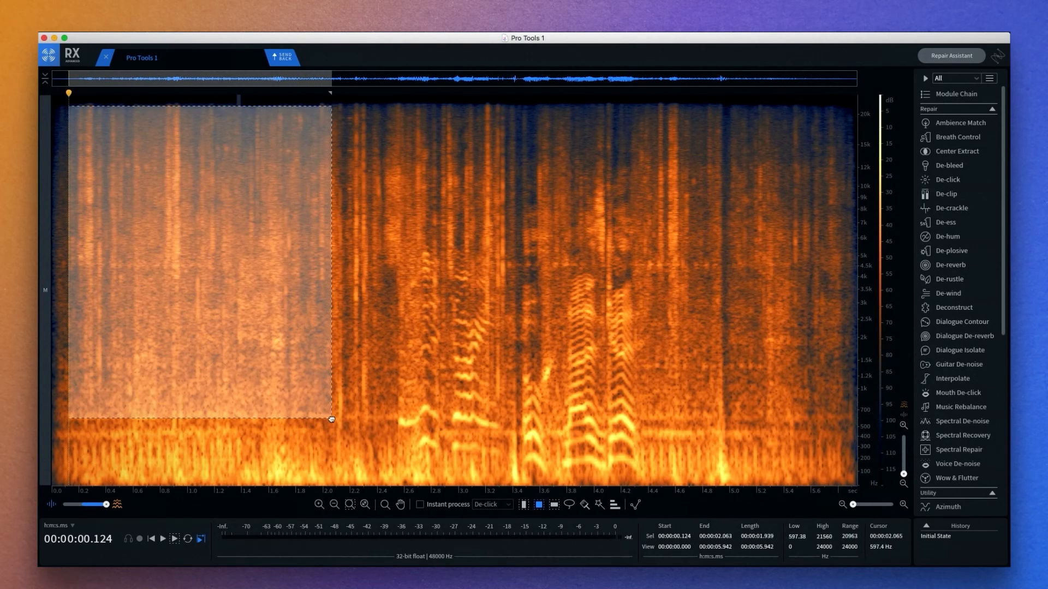
pyautogui.click(355, 405)
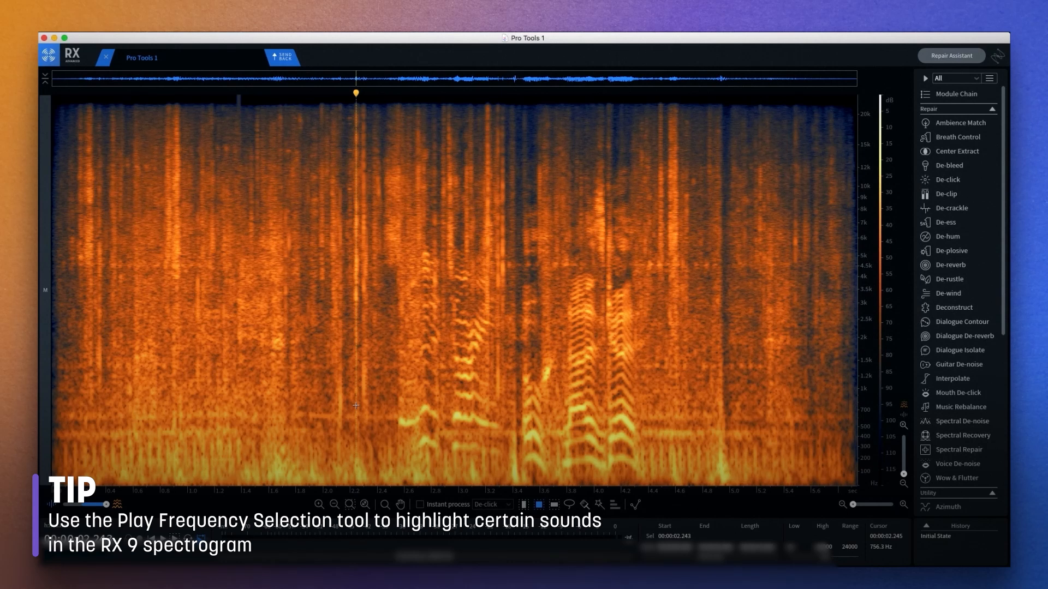
# Play only the rumble below about 247 Hz from 1.17 to 3.48 s and the highs above about 3615 Hz from 1.97 to 3.40 s
pyautogui.moveTo(210, 451); pyautogui.dragTo(522, 496)
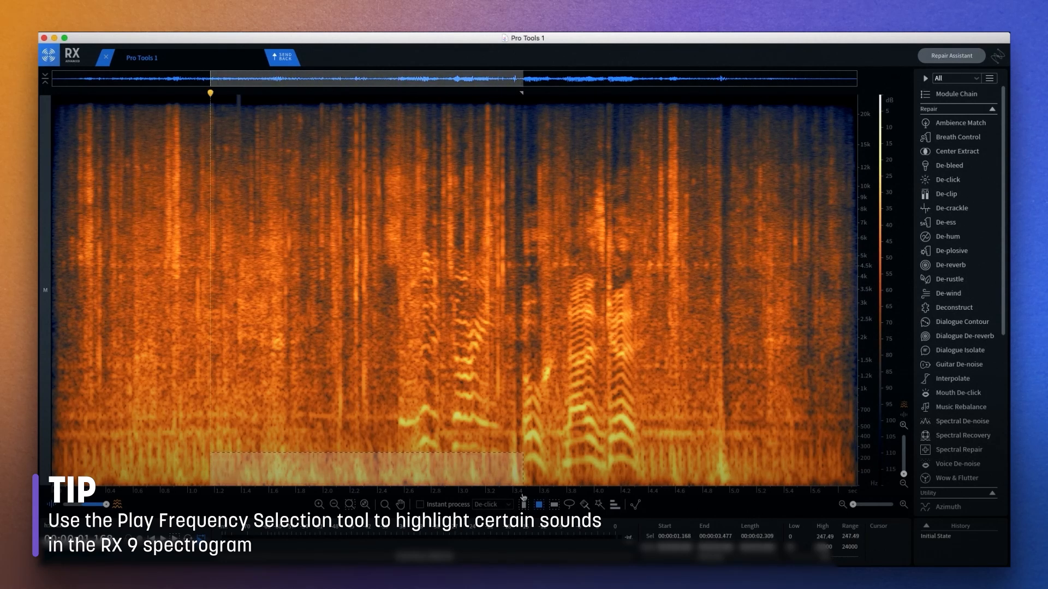
pyautogui.press('space')
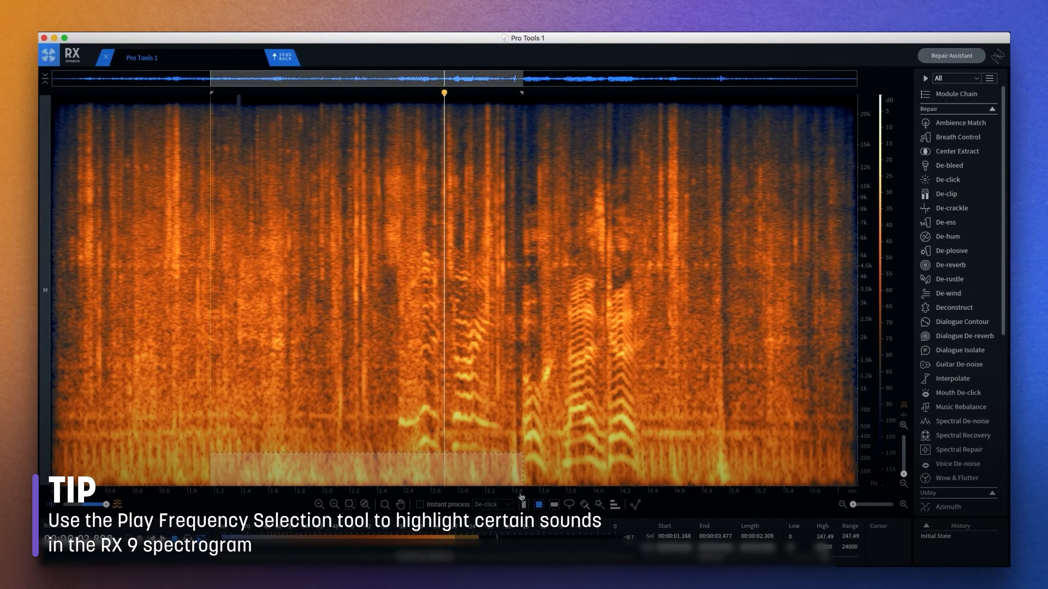
pyautogui.moveTo(320, 104); pyautogui.dragTo(512, 285)
pyautogui.press('space')
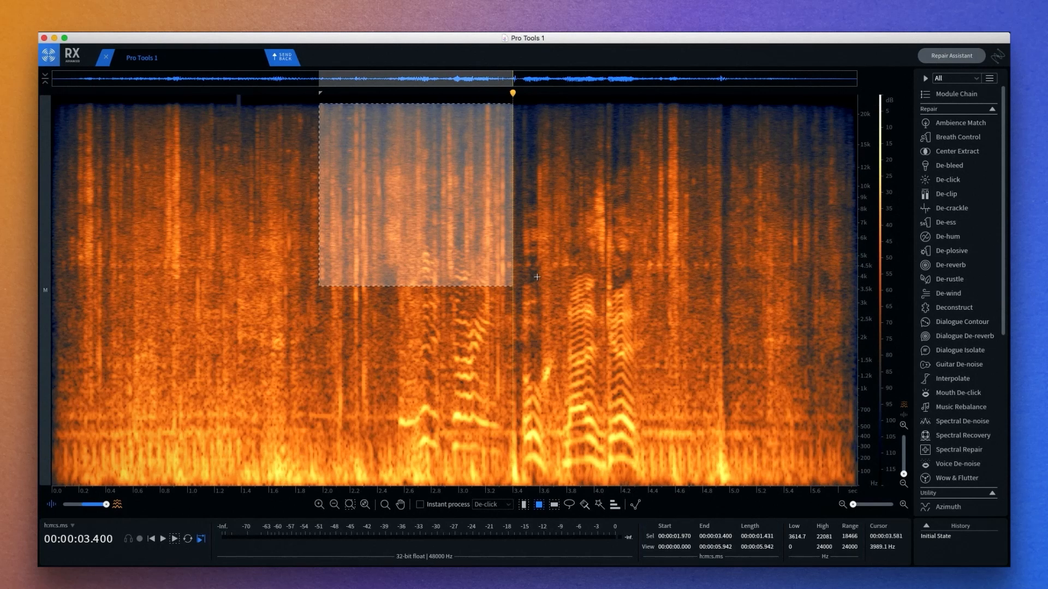
# Play only the speech area from about 2.66 to 3.32 s between 279 and 6375 Hz and the mid-frequency noise after the dialogue
pyautogui.click(466, 252)
pyautogui.moveTo(413, 232); pyautogui.dragTo(502, 444)
pyautogui.press('space')
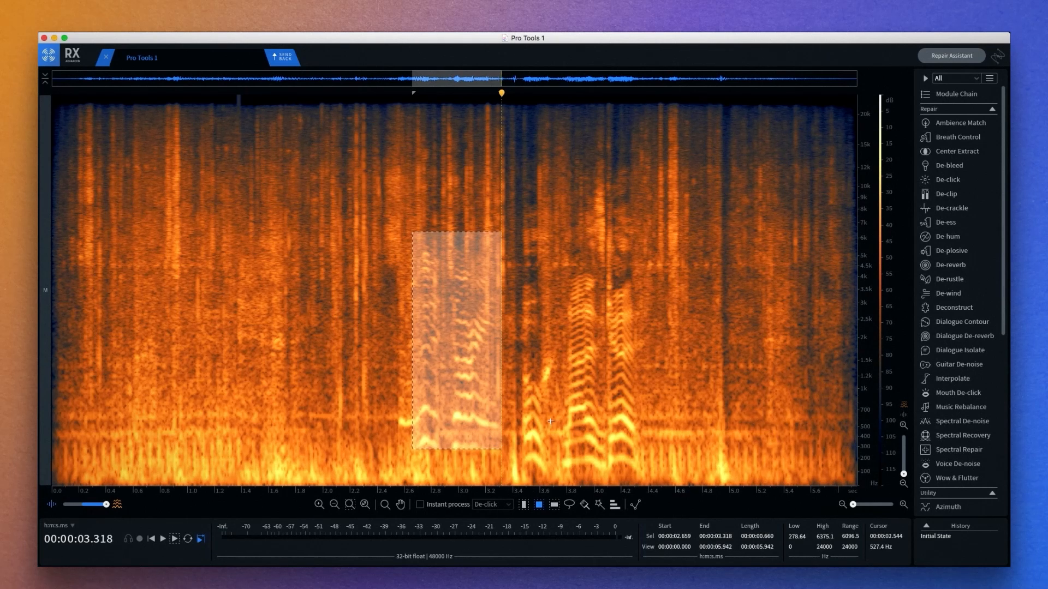
pyautogui.moveTo(638, 245); pyautogui.dragTo(778, 444)
pyautogui.press('space')
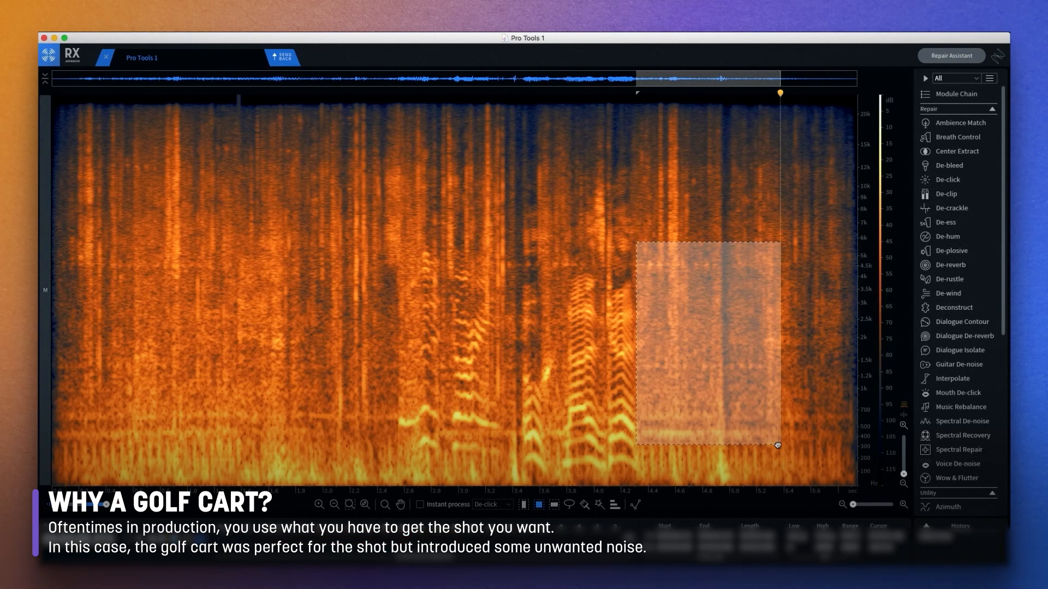
# Play only the low rumble after the dialogue and the noise from about 0.29 to 2.10 s above 574 Hz, and clear the selection
pyautogui.click(697, 462)
pyautogui.moveTo(643, 438); pyautogui.dragTo(843, 483)
pyautogui.press('space')
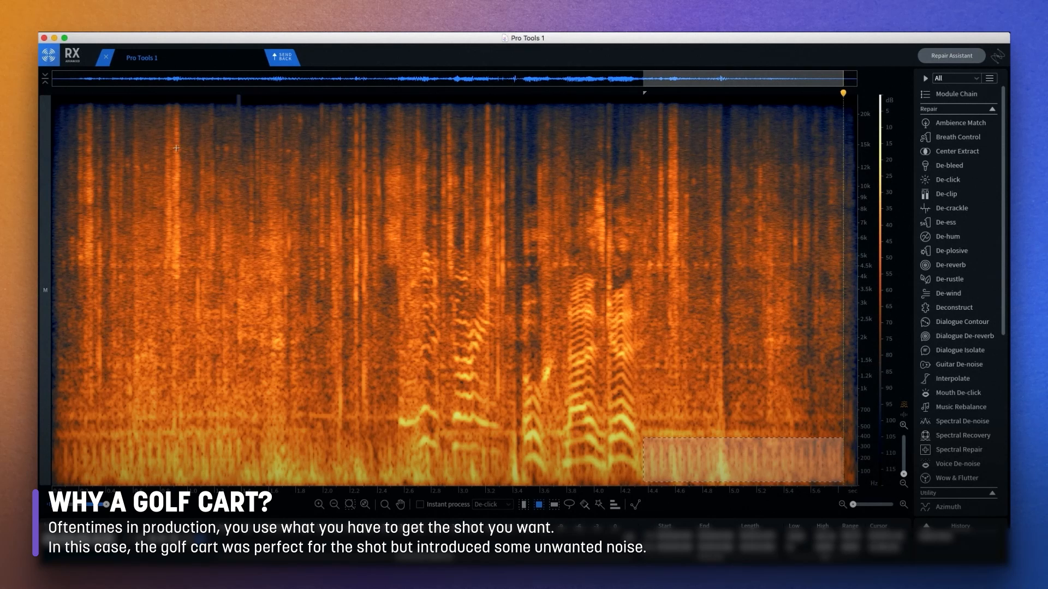
pyautogui.moveTo(92, 109); pyautogui.dragTo(335, 420)
pyautogui.press('space')
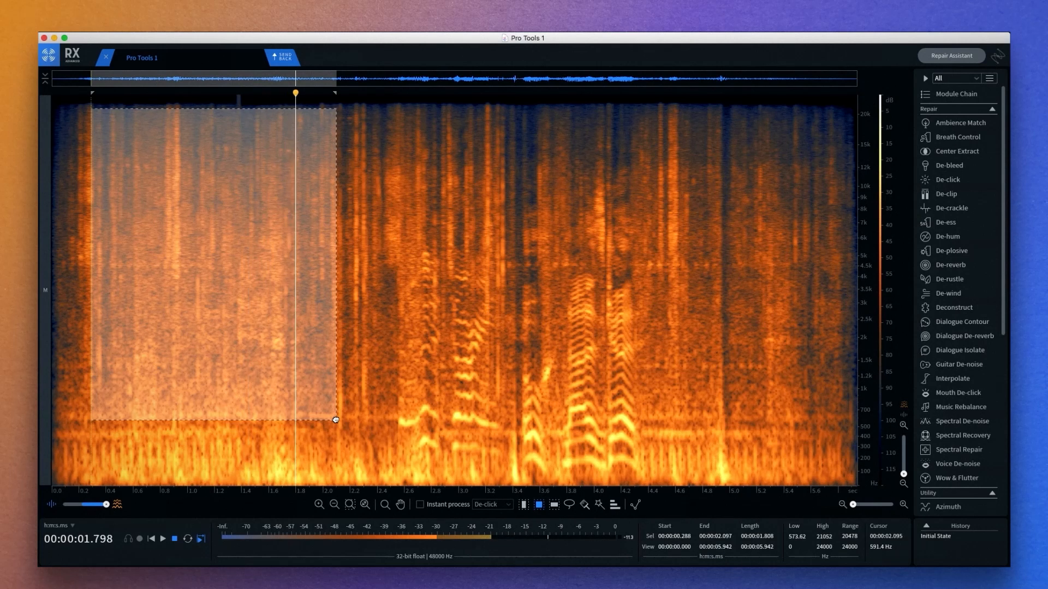
pyautogui.click(391, 405)
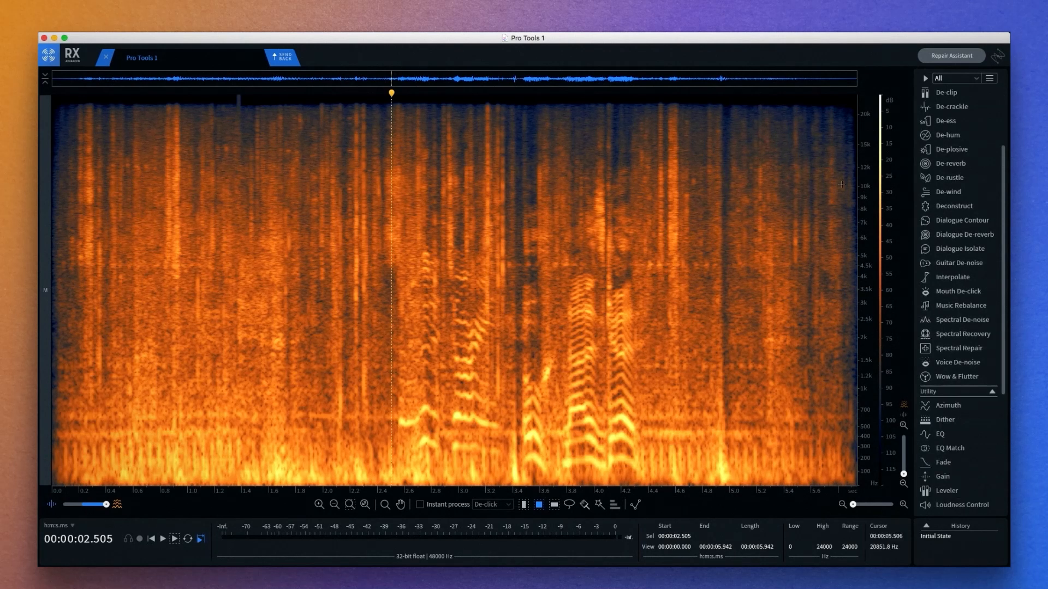
# Look through the settings of the EQ, De-plosive, De-rustle and De-wind modules
pyautogui.click(942, 435)
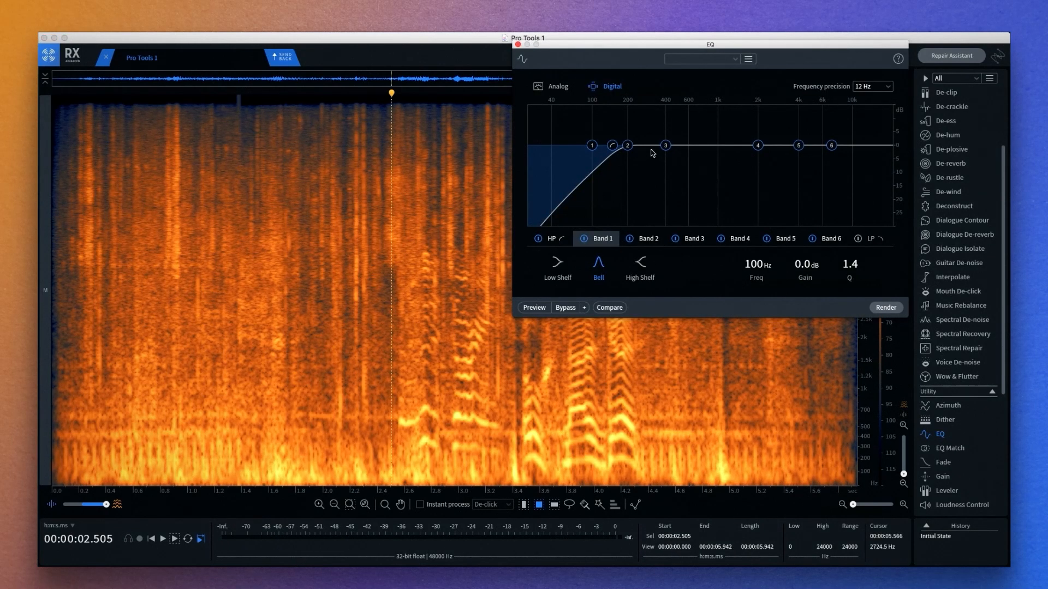
pyautogui.click(517, 44)
pyautogui.click(952, 149)
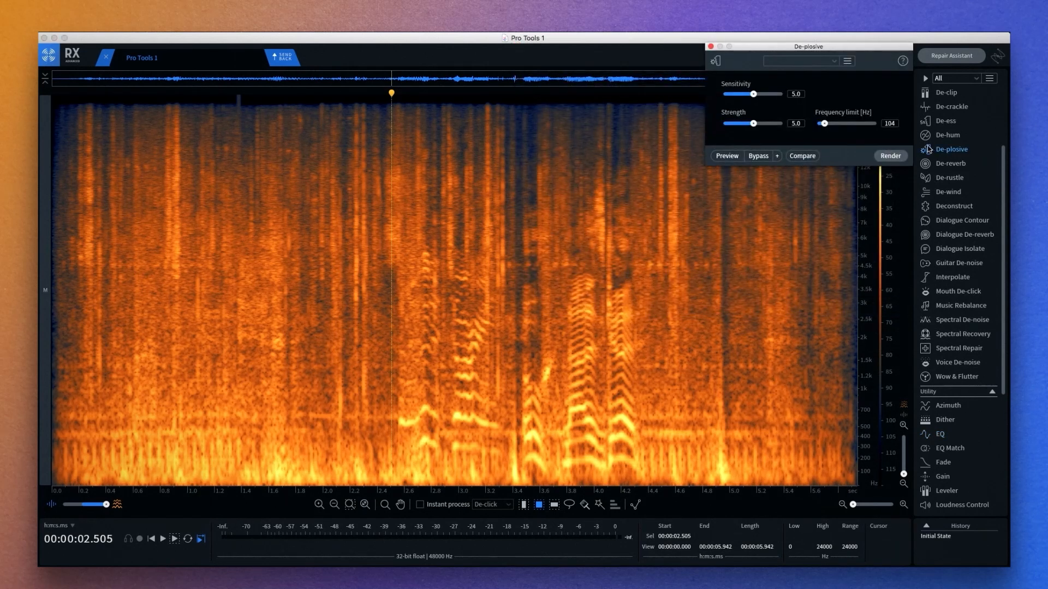
pyautogui.click(945, 177)
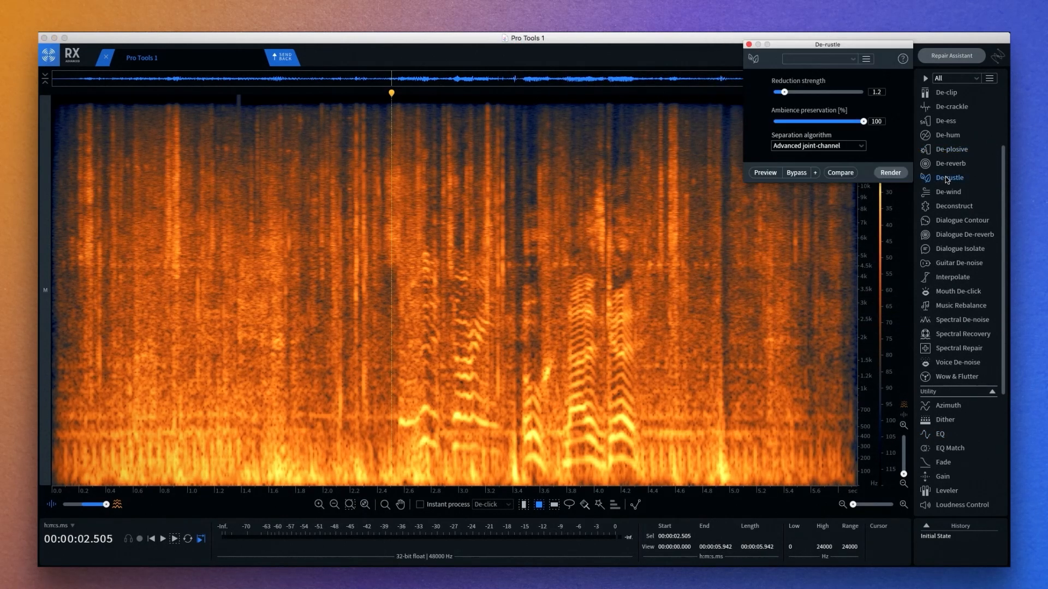
pyautogui.click(948, 192)
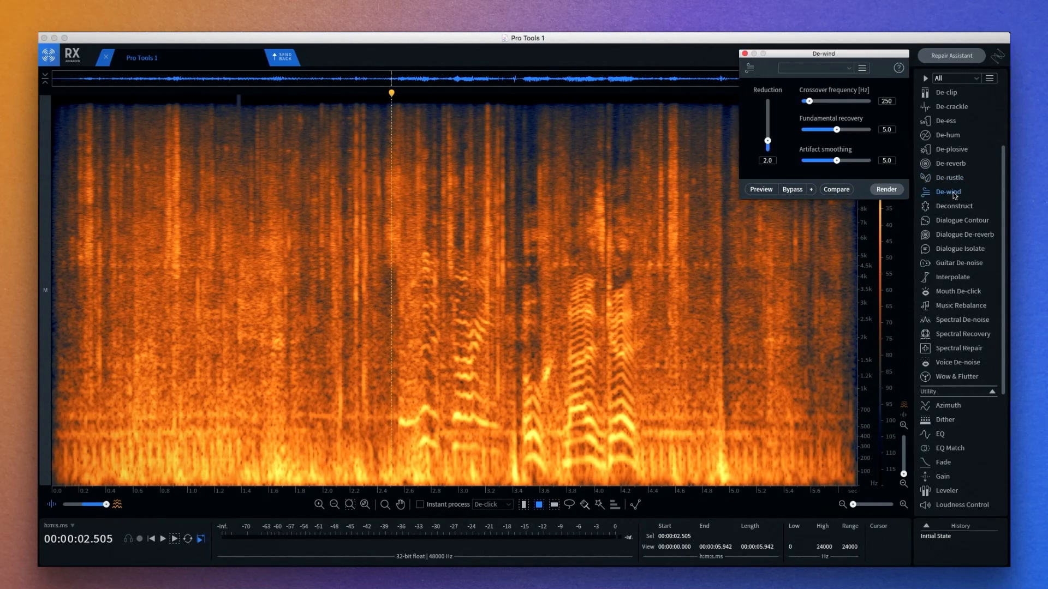
pyautogui.click(744, 53)
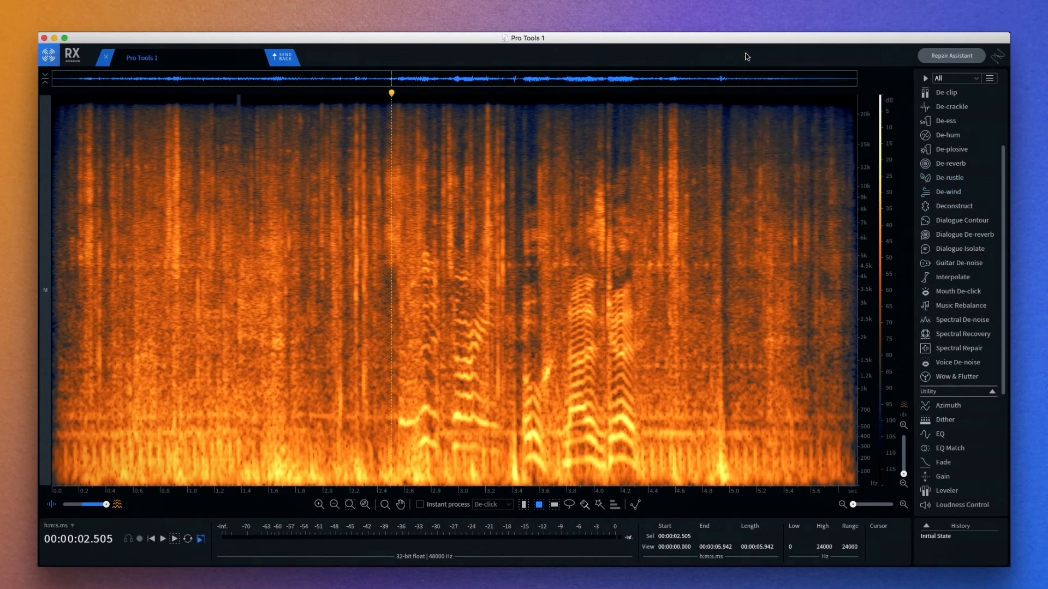
# Render De-wind on two passages of the clip, including from about 4.29 s to the end, and clear the selection
pyautogui.click(944, 192)
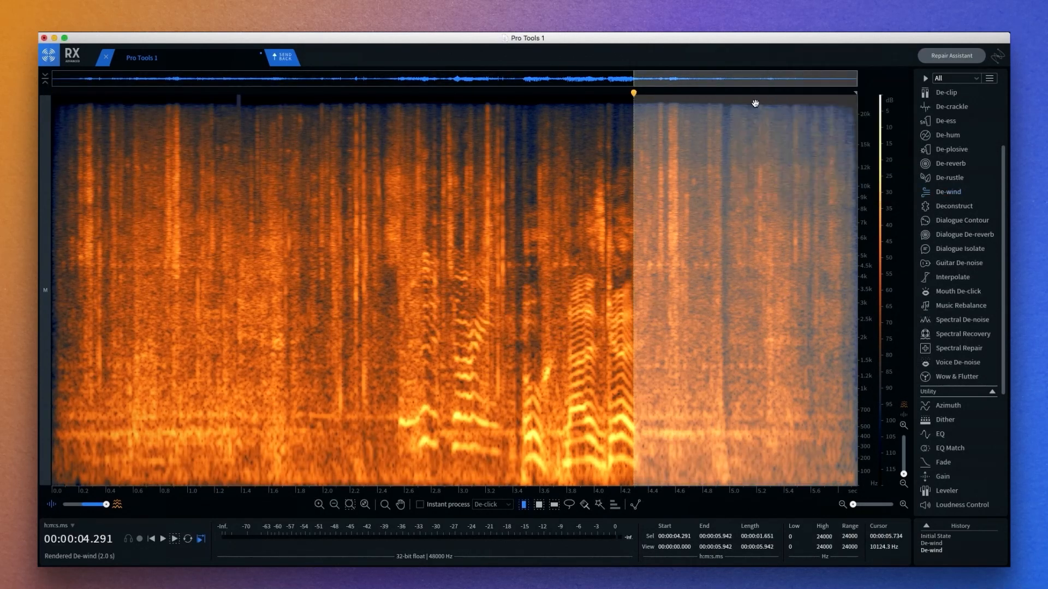
pyautogui.click(766, 104)
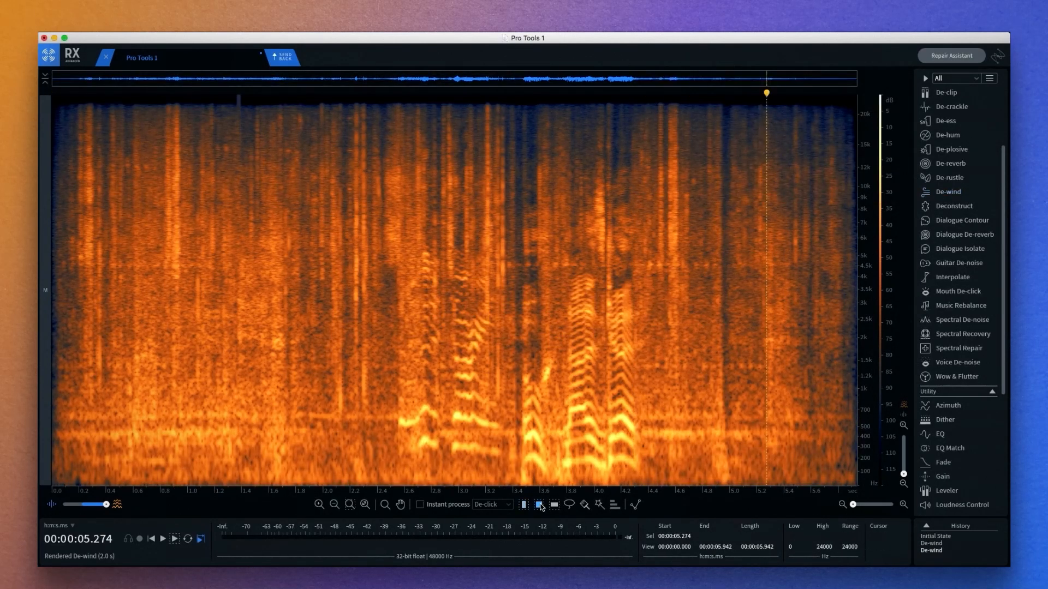
# Render De-rustle at reduction strength 2.0 on the dialogue below about 730 Hz from 3.46 to 4.36 s, and play the clip from its beginning
pyautogui.click(949, 178)
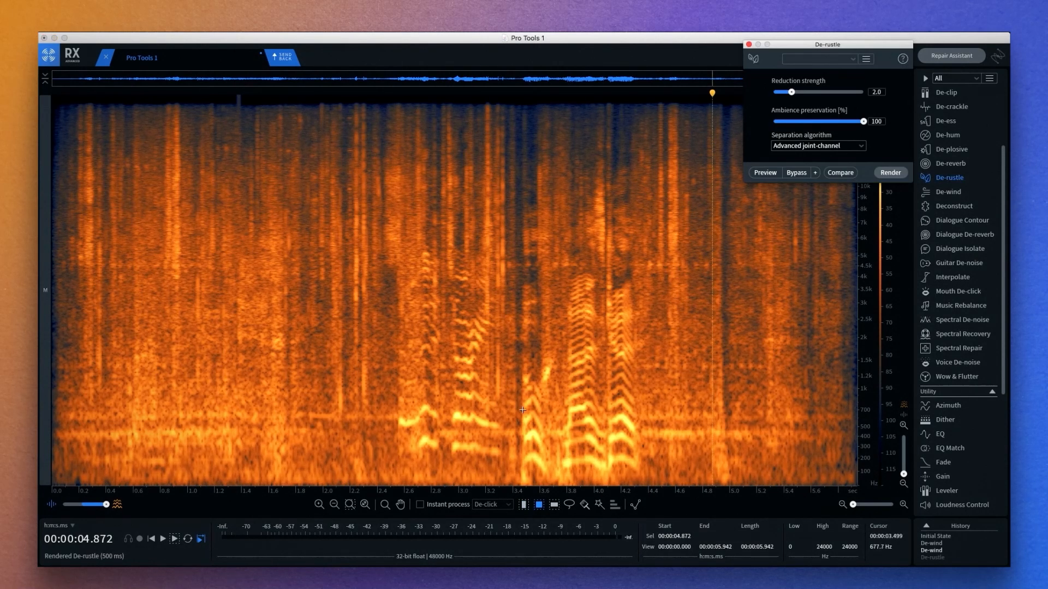
pyautogui.moveTo(522, 410); pyautogui.dragTo(643, 498)
pyautogui.click(890, 172)
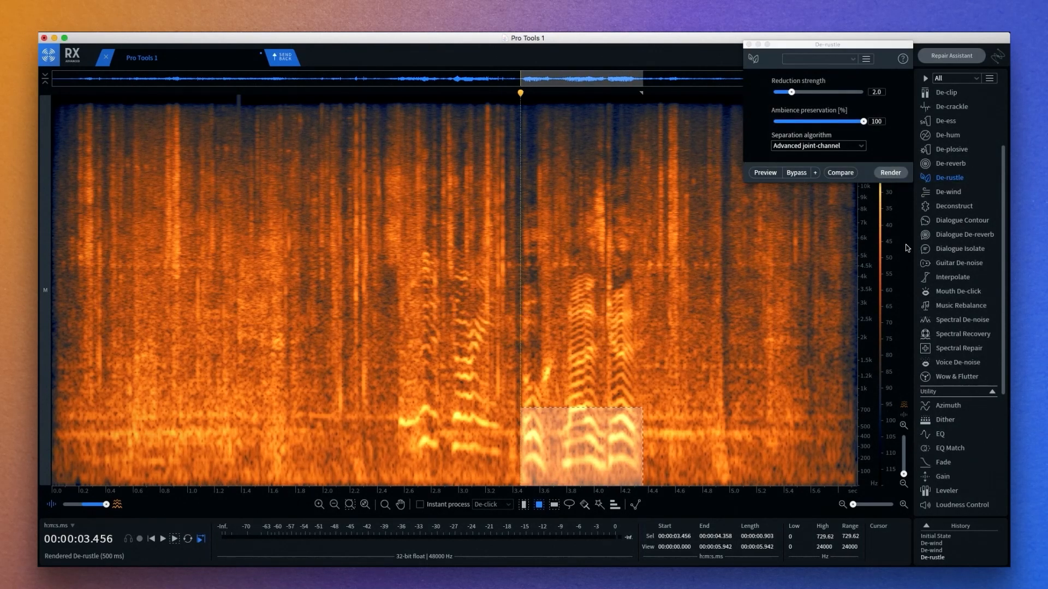
pyautogui.click(749, 45)
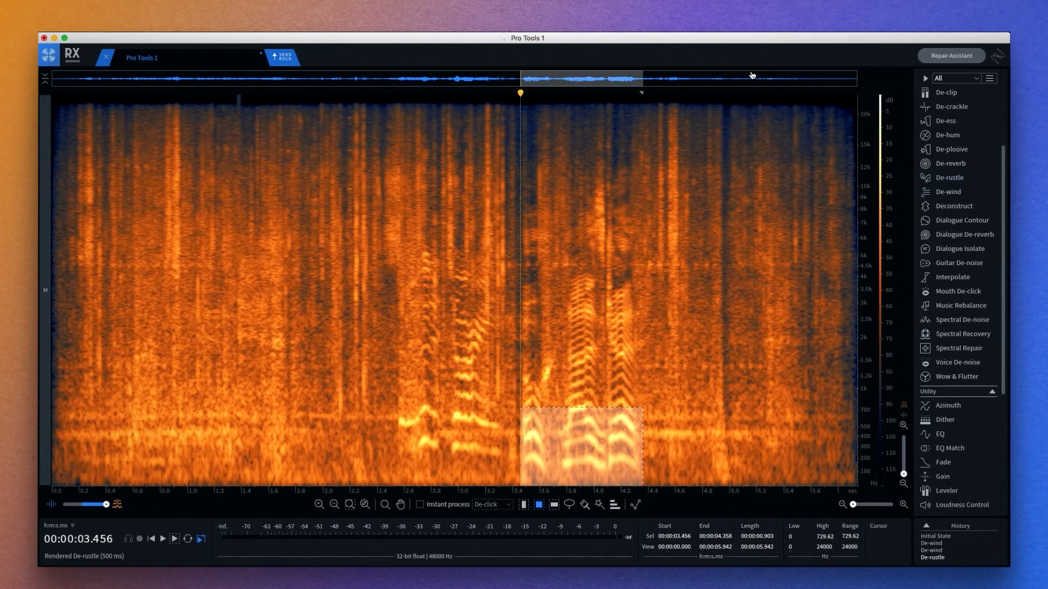
pyautogui.click(59, 119)
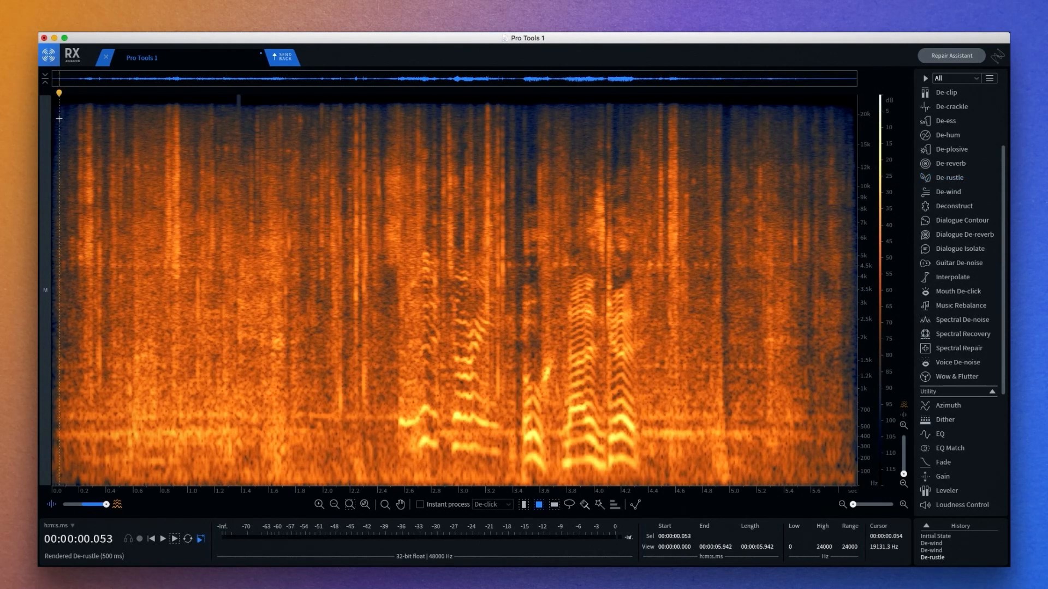
pyautogui.press('space')
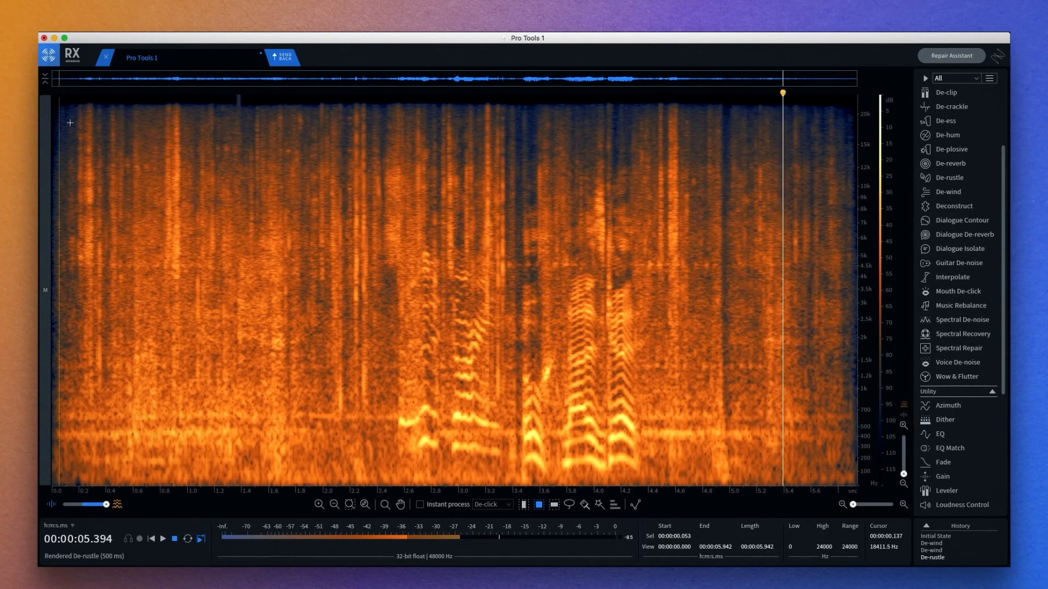
# Render De-click with Multi-band (periodic clicks), sensitivity 5.3 and click widening 1.0 ms from about 1.89 to 3.40 s above 678 Hz
pyautogui.scroll(4, 905, 261)
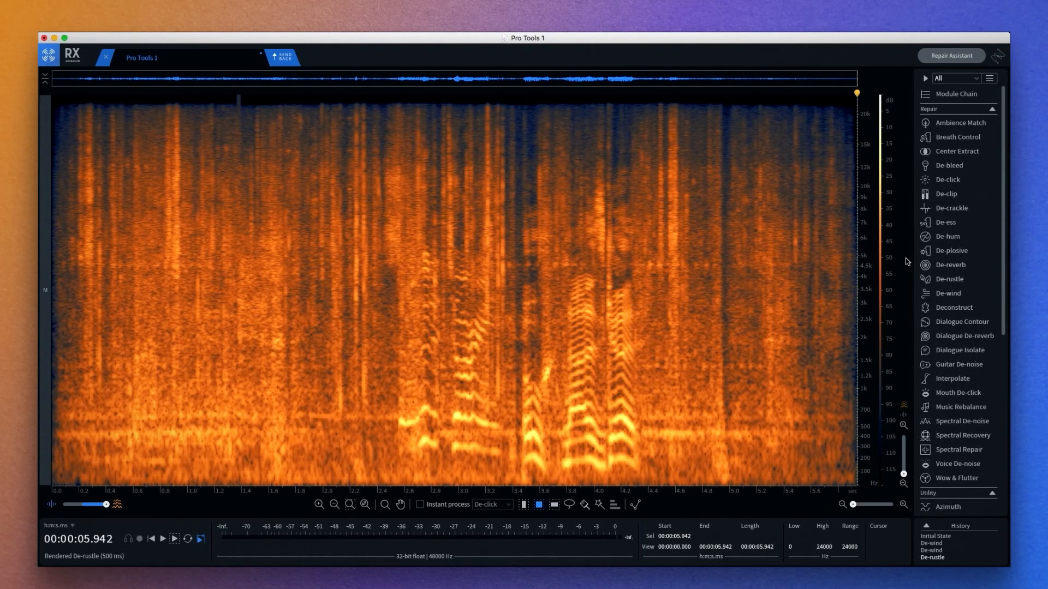
pyautogui.click(943, 179)
pyautogui.click(767, 93)
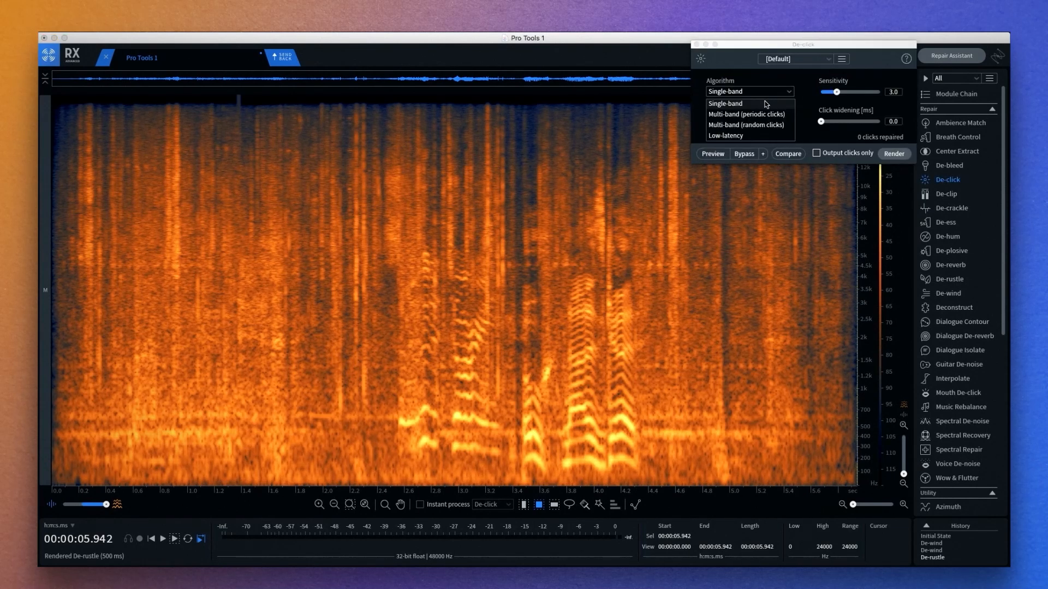
pyautogui.click(768, 116)
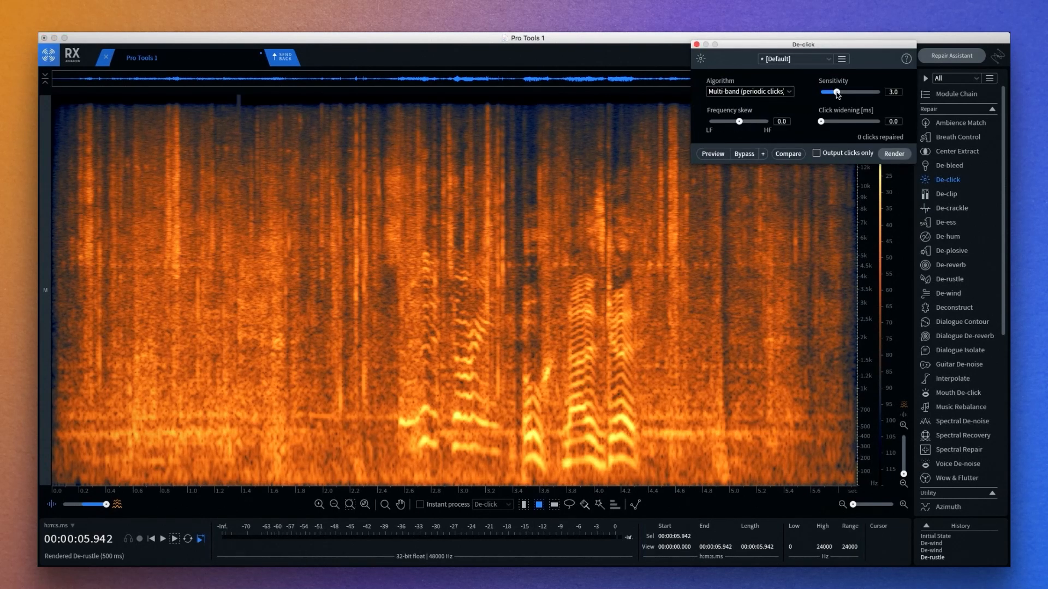
pyautogui.moveTo(839, 94); pyautogui.dragTo(833, 123)
pyautogui.moveTo(308, 103); pyautogui.dragTo(513, 412)
pyautogui.click(894, 154)
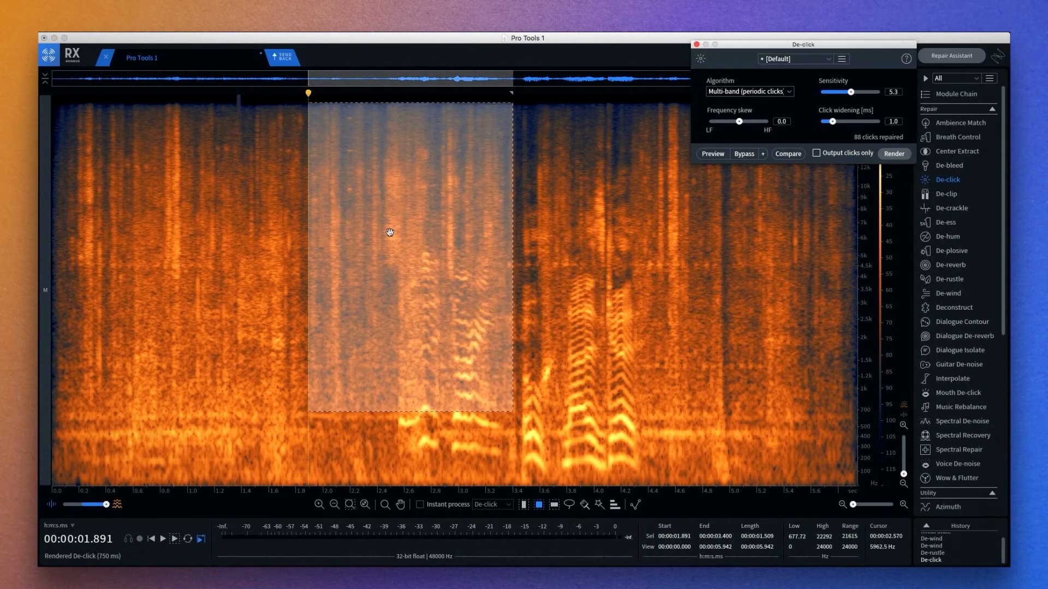
# Close De-click, undo its render and play the clip from about 1.57 s
pyautogui.click(696, 44)
pyautogui.click(693, 78)
pyautogui.click(264, 123)
pyautogui.press('super+z')
pyautogui.click(264, 122)
pyautogui.press('space')
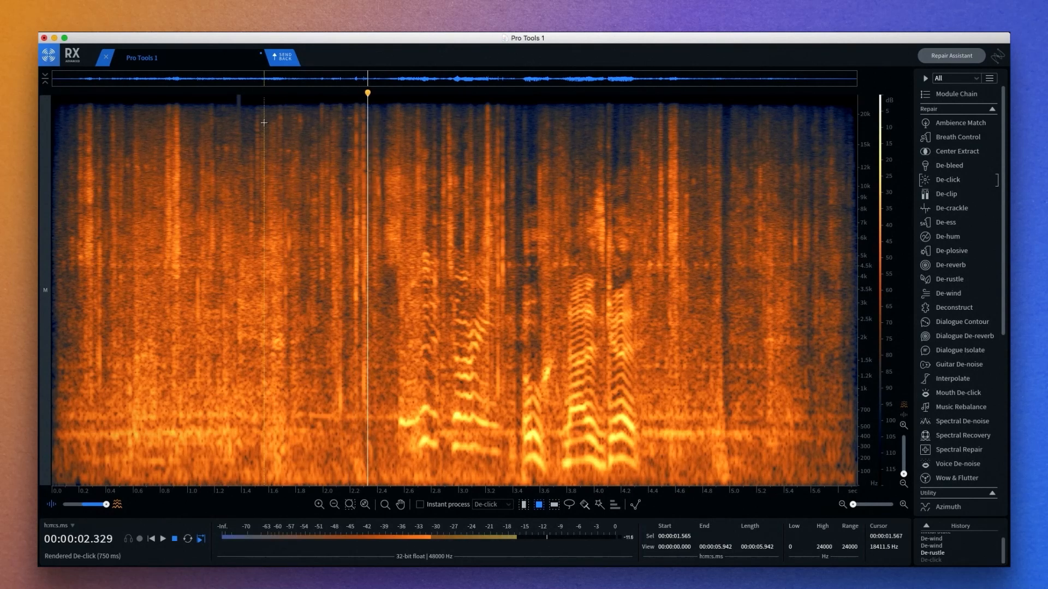
# Redo the De-click render and play the clip from about 1.57 s to compare it
pyautogui.press('space')
pyautogui.press('super+shift+z')
pyautogui.click(264, 124)
pyautogui.press('space')
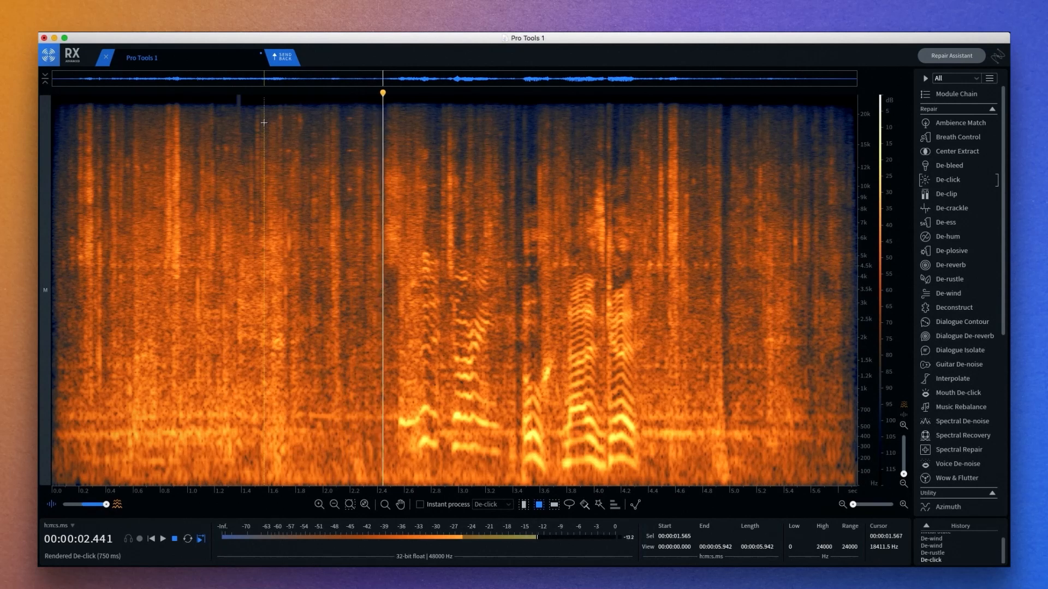
pyautogui.press('space')
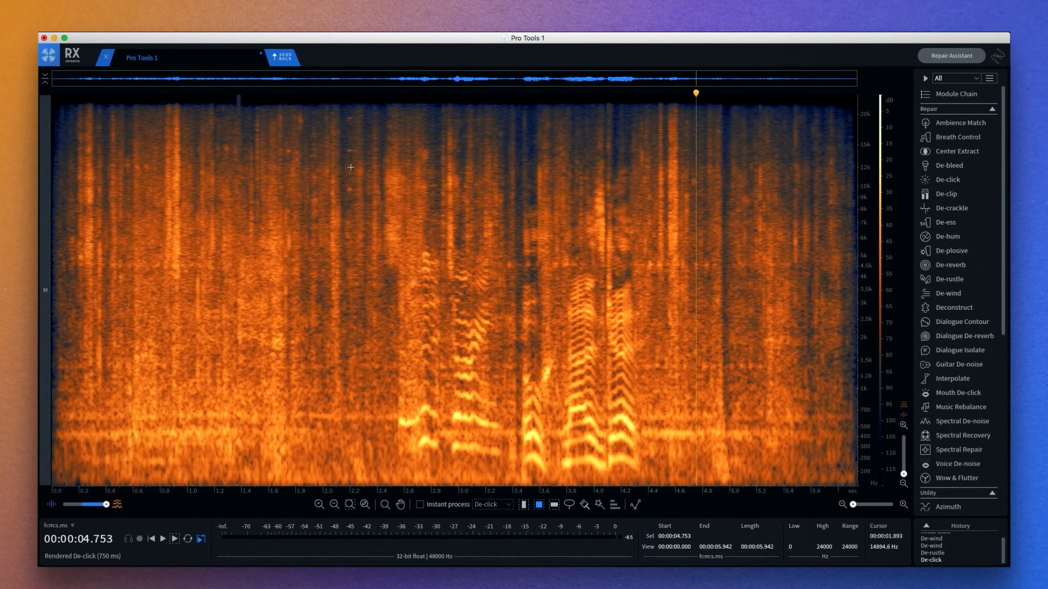
# Open Spectral Repair and configure Attenuate with 2048 bands, surrounding region length 68 % and before/after weighting 0.4
pyautogui.click(961, 450)
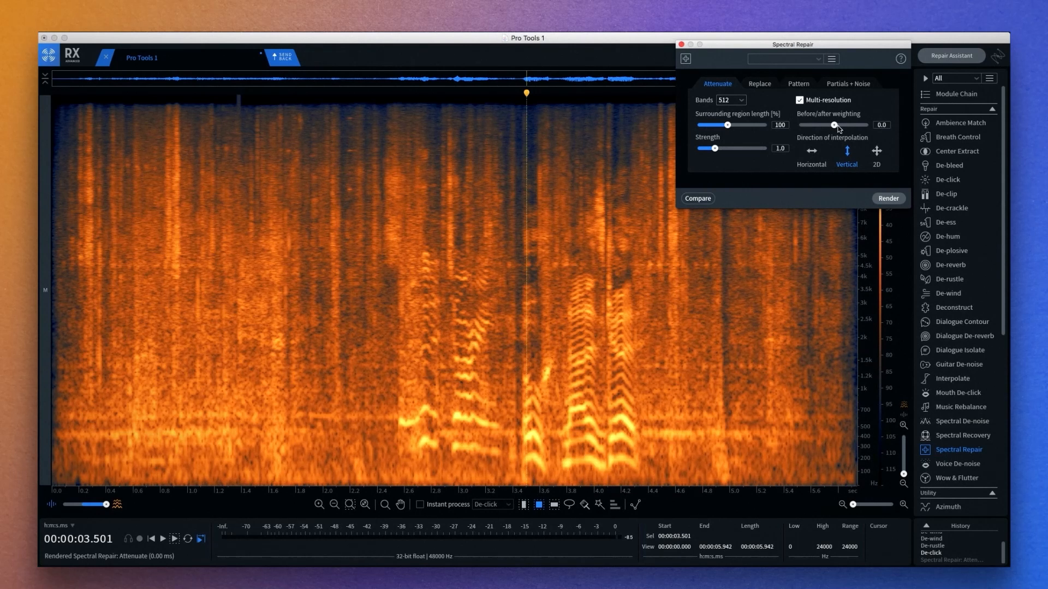
pyautogui.moveTo(834, 126); pyautogui.dragTo(847, 126)
pyautogui.moveTo(728, 125); pyautogui.dragTo(714, 126)
pyautogui.click(731, 99)
pyautogui.click(729, 157)
# Lasso the voice harmonics from about 2.52 to 3.35 s, extend the selection to all harmonics, render Attenuate and play the result
pyautogui.click(568, 504)
pyautogui.moveTo(505, 453)
pyautogui.mouseDown()
pyautogui.moveTo(456, 437)
pyautogui.moveTo(451, 458)
pyautogui.moveTo(503, 456)
pyautogui.moveTo(439, 436)
pyautogui.moveTo(394, 444)
pyautogui.moveTo(445, 452)
pyautogui.mouseUp()
pyautogui.click(614, 505)
pyautogui.click(611, 482)
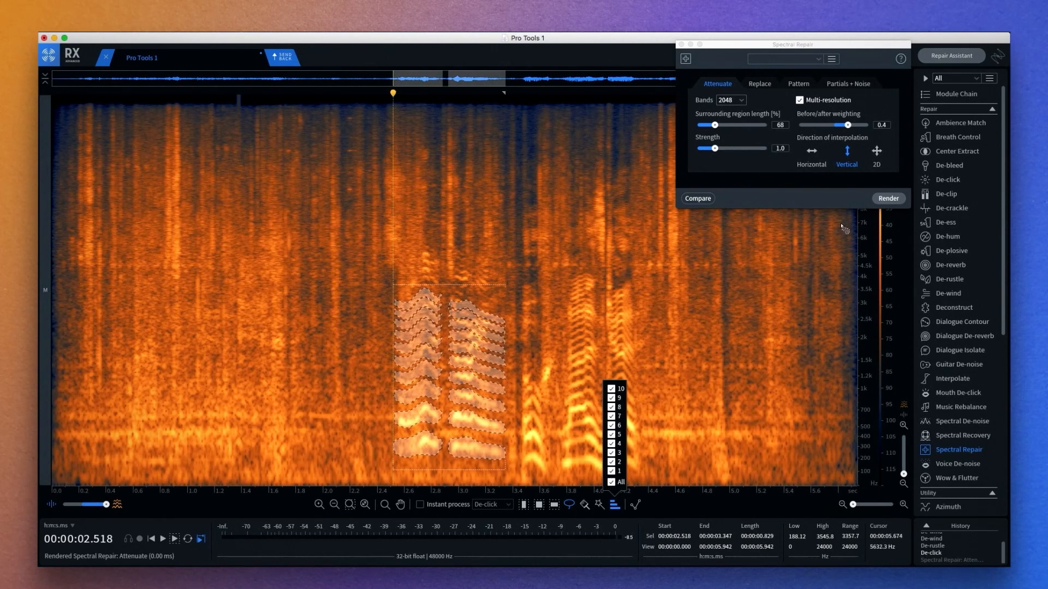
pyautogui.click(889, 198)
pyautogui.click(512, 270)
pyautogui.click(388, 259)
pyautogui.press('space')
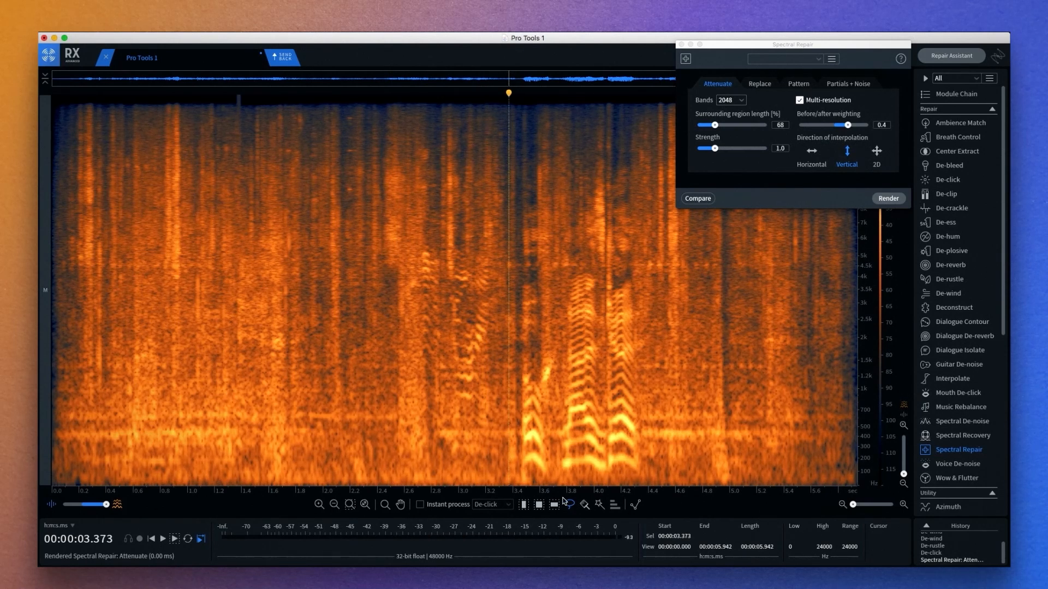
# Attenuate the leftover voice harmonics between about 2.68 and 3.2 s using time-frequency selections with Instant process set to Attenuate
pyautogui.click(539, 505)
pyautogui.click(419, 504)
pyautogui.click(473, 505)
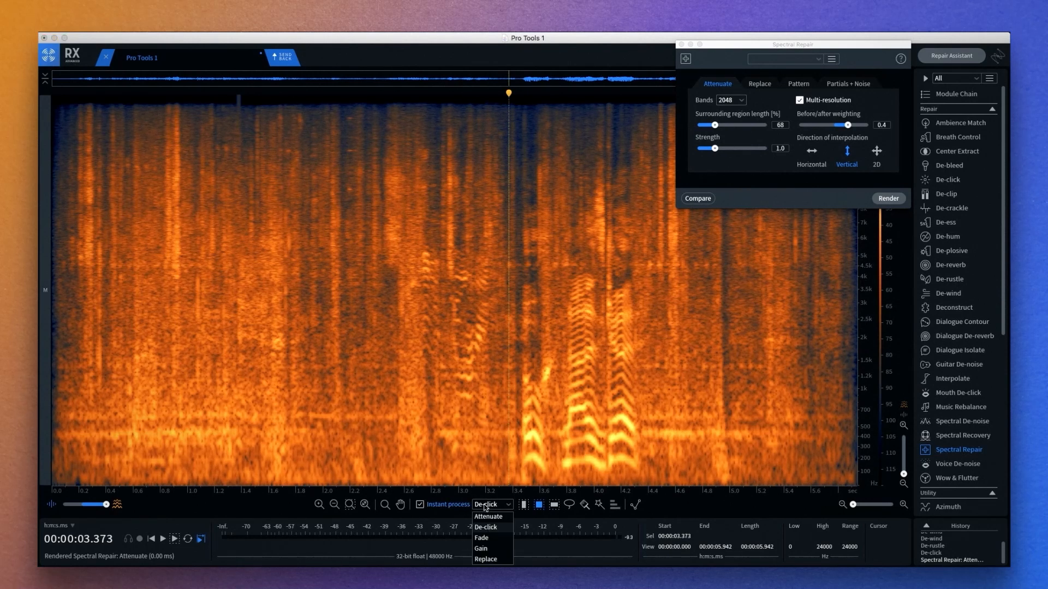
pyautogui.click(489, 517)
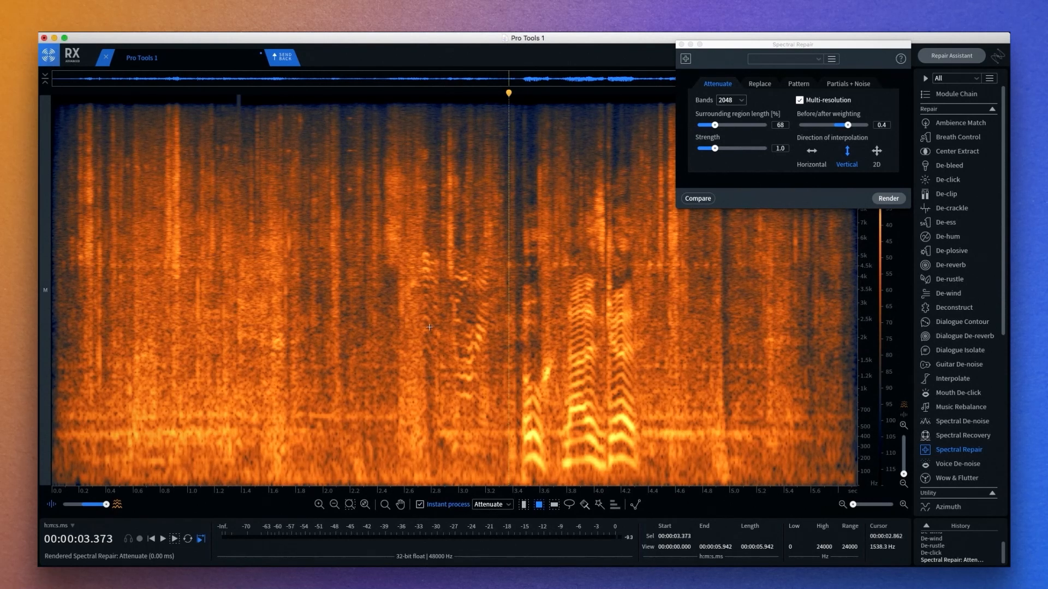
pyautogui.moveTo(420, 258); pyautogui.dragTo(436, 287)
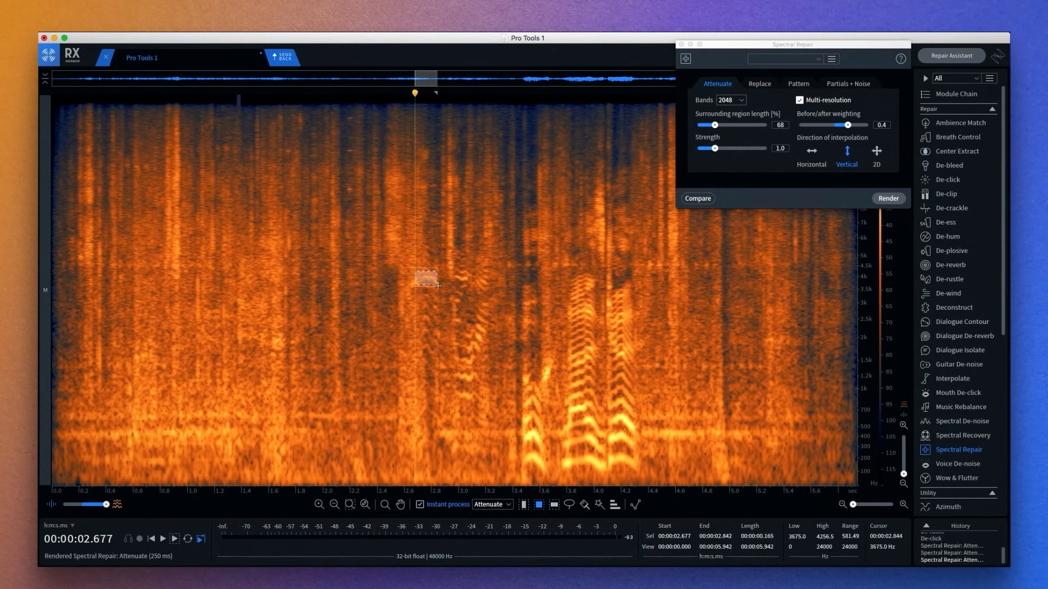
pyautogui.moveTo(453, 245)
pyautogui.mouseDown()
pyautogui.moveTo(462, 279)
pyautogui.moveTo(479, 279)
pyautogui.mouseUp()
pyautogui.click(462, 350)
pyautogui.moveTo(453, 350); pyautogui.dragTo(469, 376)
pyautogui.click(454, 376)
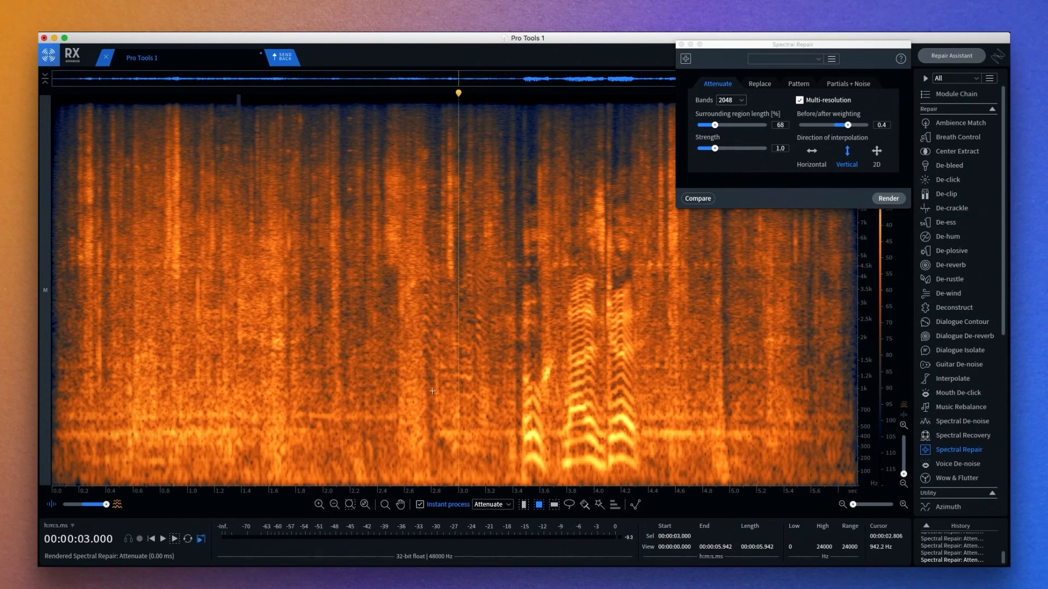
# Attenuate the noise bursts near 2.4 and 2.9 s with horizontal interpolation and 128 bands, and play from about 1.97 s
pyautogui.click(812, 152)
pyautogui.click(731, 100)
pyautogui.click(726, 56)
pyautogui.click(380, 246)
pyautogui.click(441, 245)
pyautogui.click(318, 156)
pyautogui.press('space')
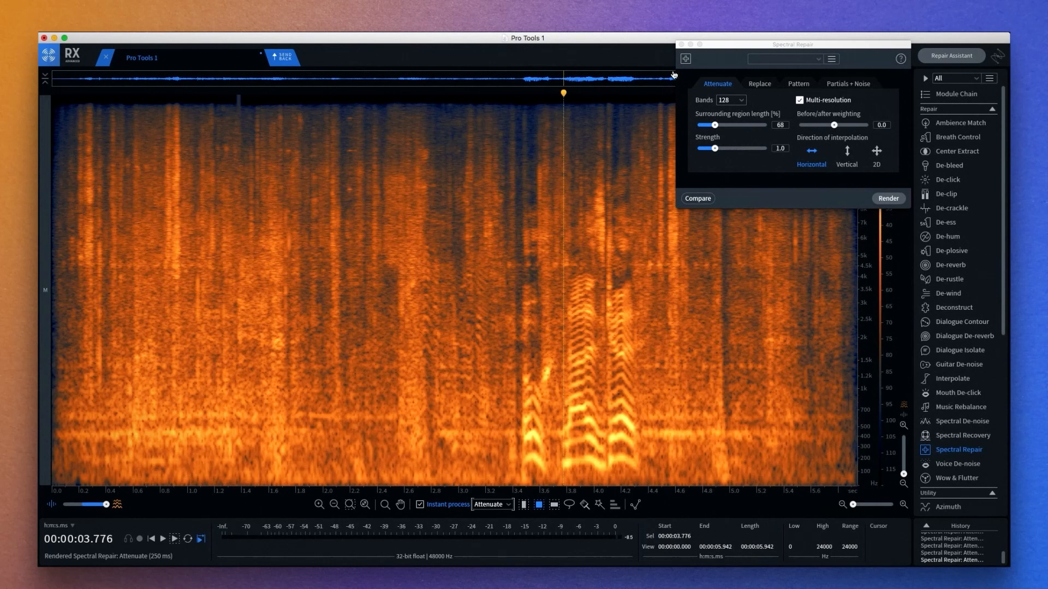
# Reopen Spectral Repair and configure Attenuate for vertical interpolation with 4096 bands, surrounding region length 52 % and before/after weighting 0.6
pyautogui.click(682, 45)
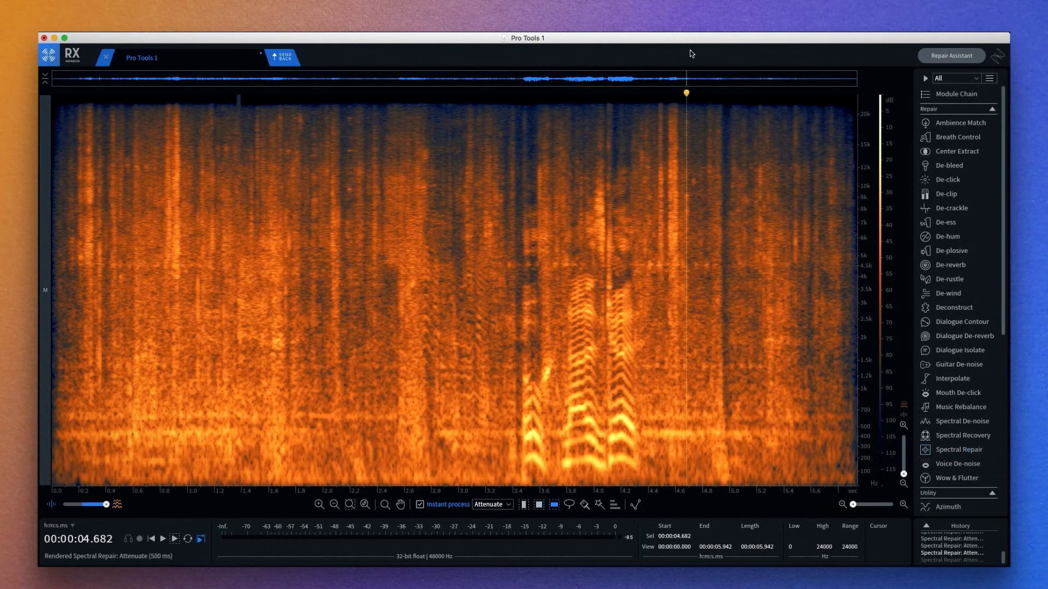
pyautogui.click(952, 450)
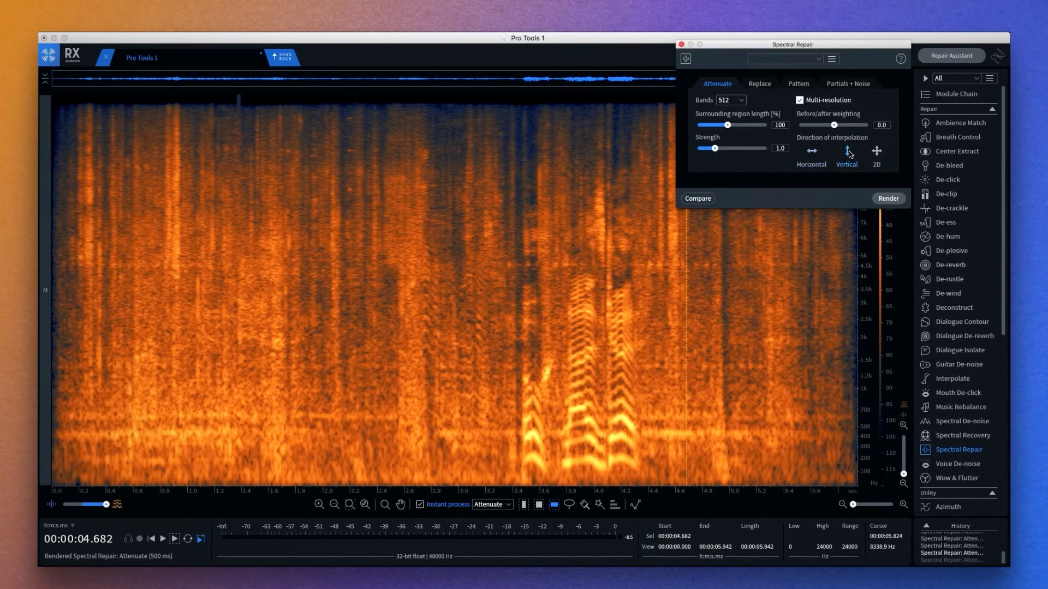
pyautogui.click(854, 126)
pyautogui.click(731, 100)
pyautogui.click(730, 167)
pyautogui.moveTo(728, 128); pyautogui.dragTo(710, 127)
# Attenuate the steady tonal bands near 4.5 kHz and around 400 to 700 Hz, and play the initial state for comparison
pyautogui.click(539, 505)
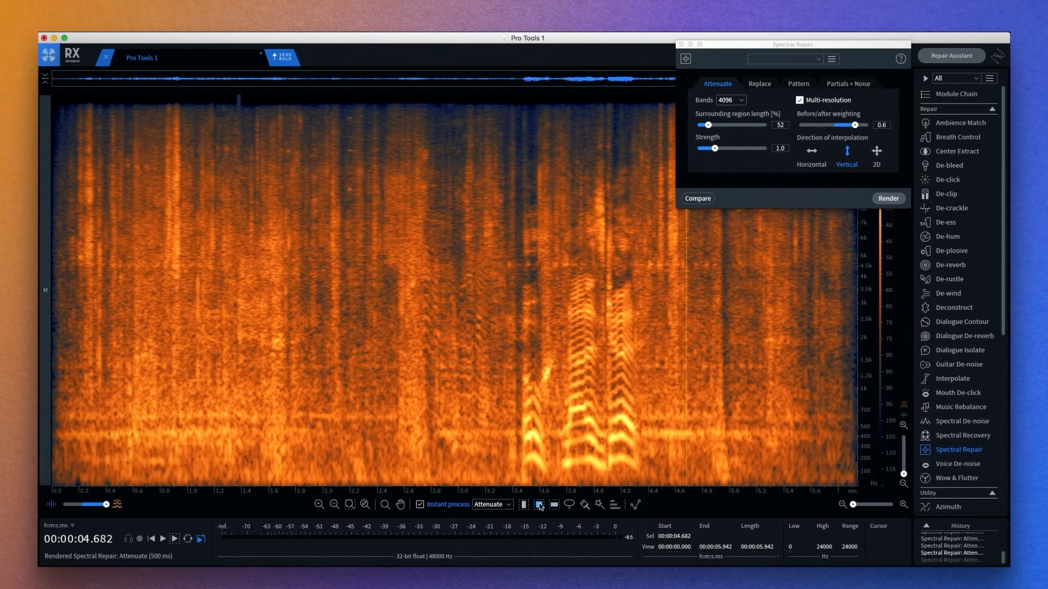
pyautogui.moveTo(638, 259); pyautogui.dragTo(803, 270)
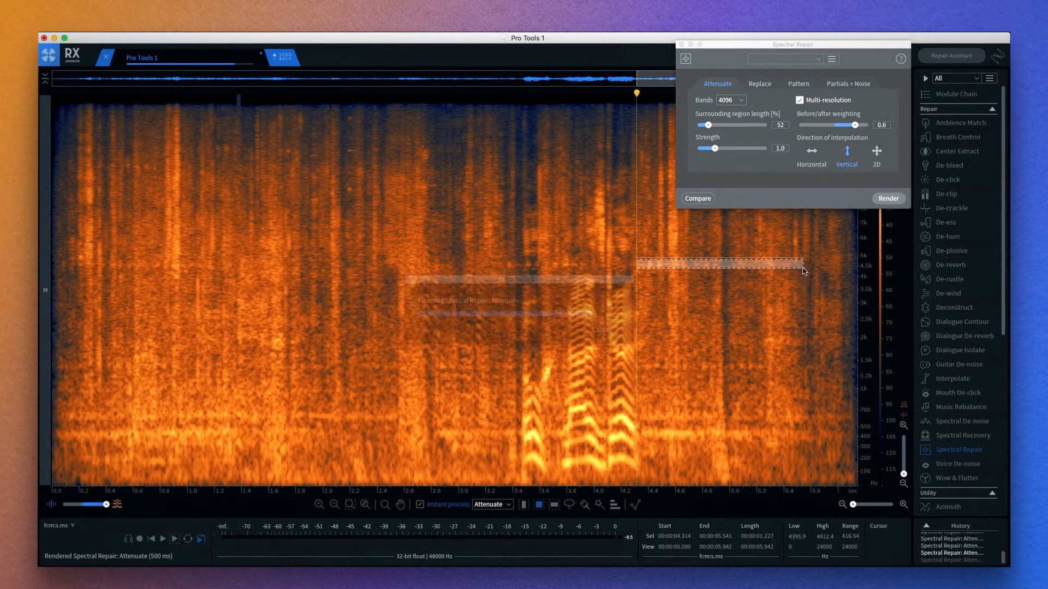
pyautogui.moveTo(62, 425); pyautogui.dragTo(275, 443)
pyautogui.moveTo(435, 418); pyautogui.dragTo(508, 476)
pyautogui.moveTo(638, 427); pyautogui.dragTo(826, 405)
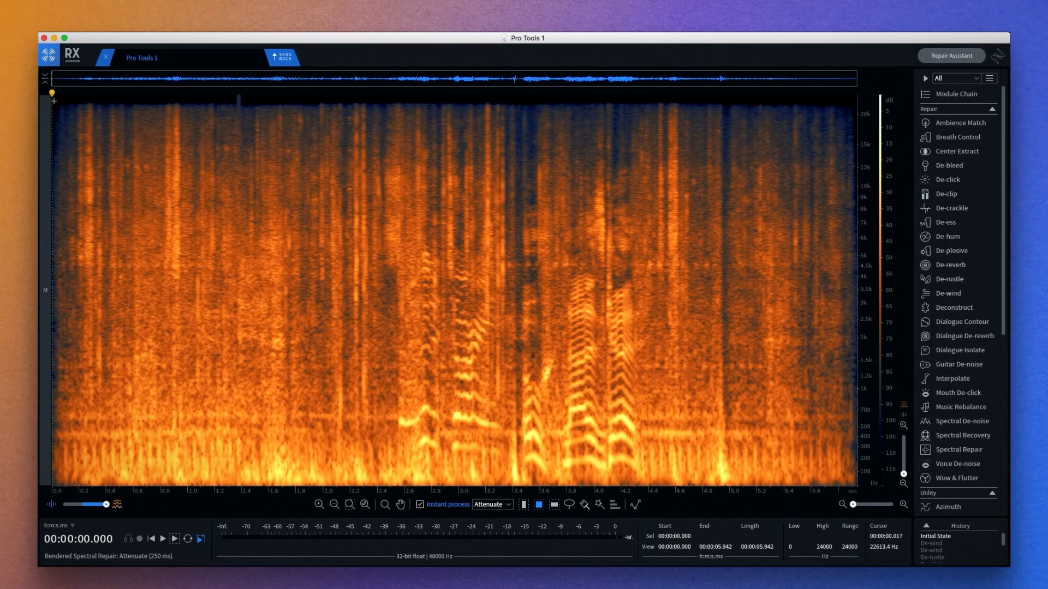
pyautogui.press('space')
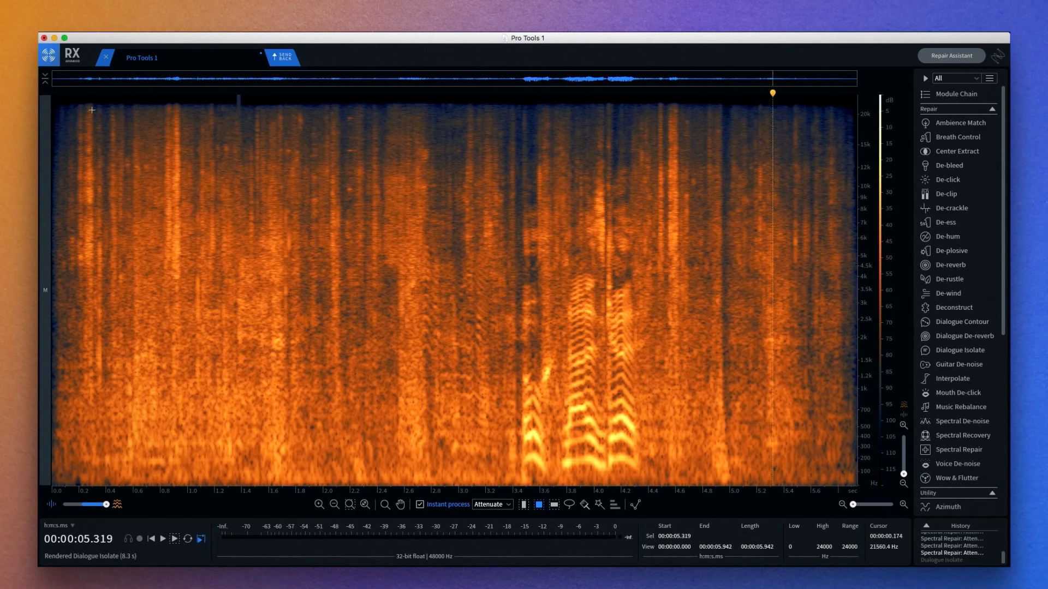
# Render Dialogue Isolate on the clip with noise gain -10 dB, sensitivity 7.2, ambience preservation 26 % and Best quality, and play the result
pyautogui.click(951, 349)
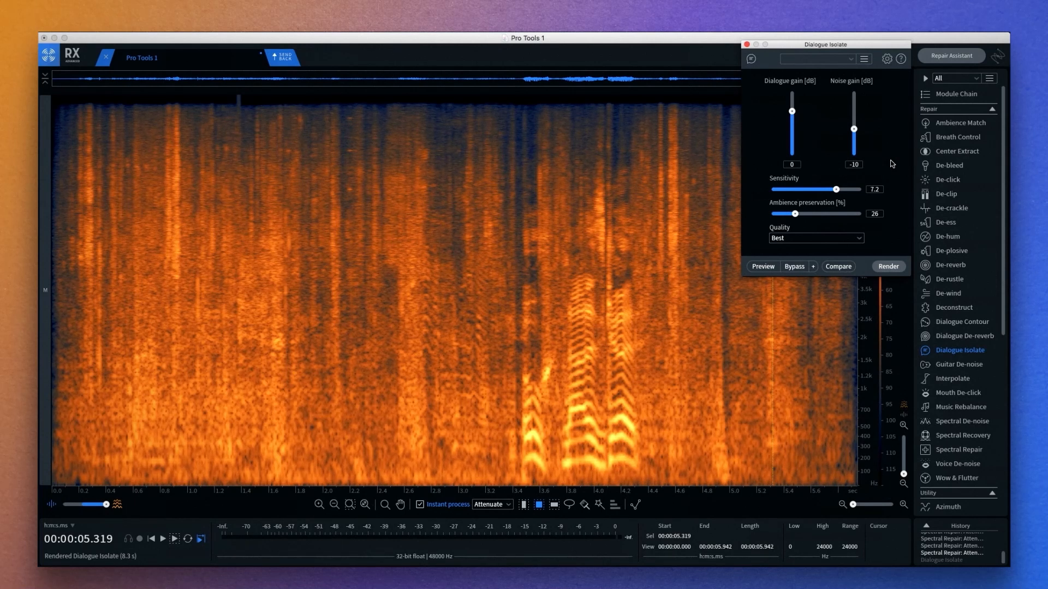
pyautogui.click(896, 271)
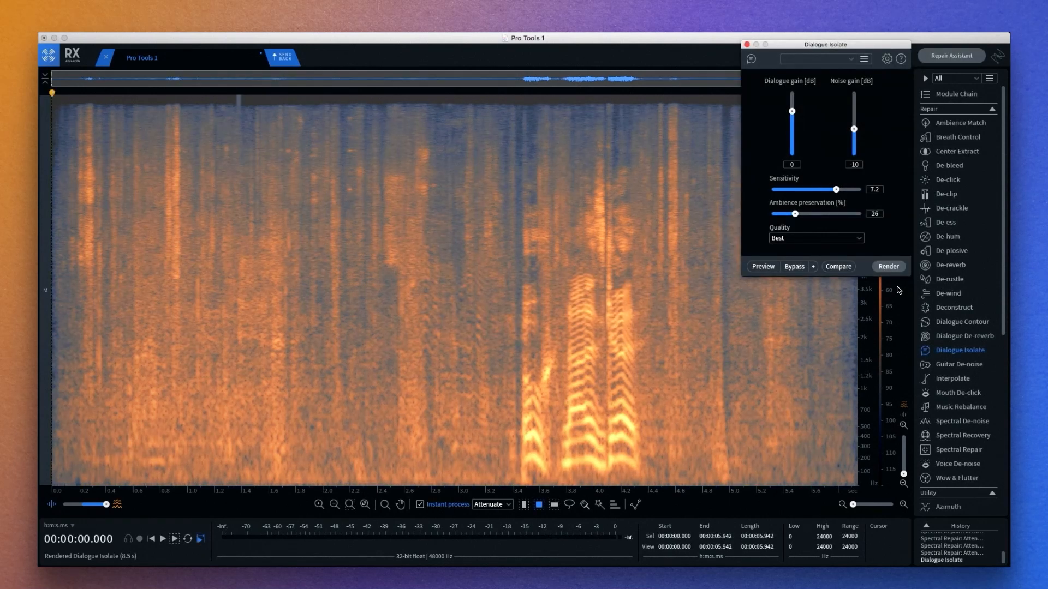
pyautogui.click(747, 45)
pyautogui.click(765, 148)
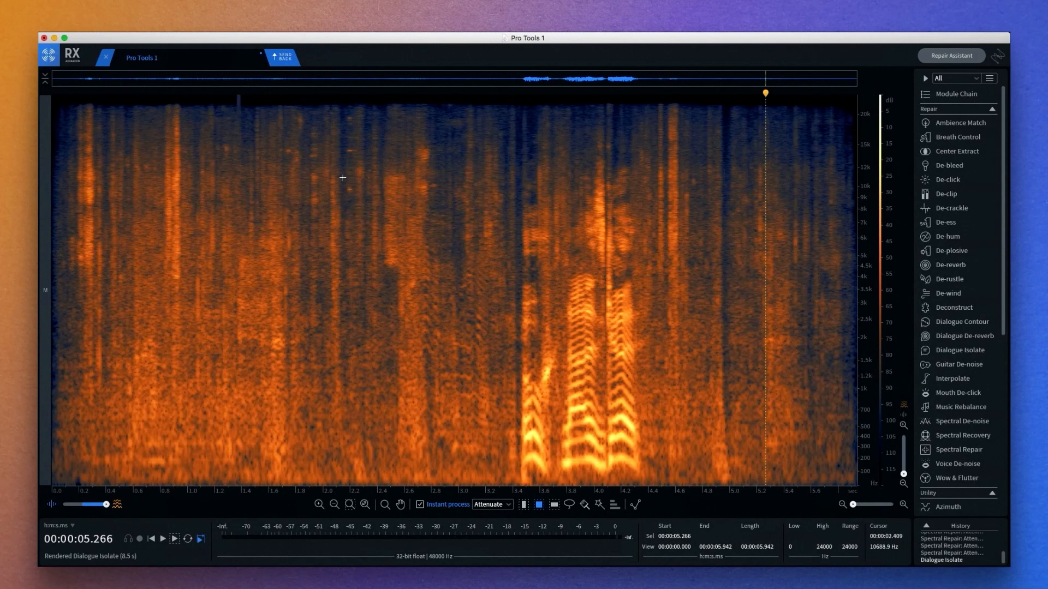
pyautogui.click(61, 163)
pyautogui.press('space')
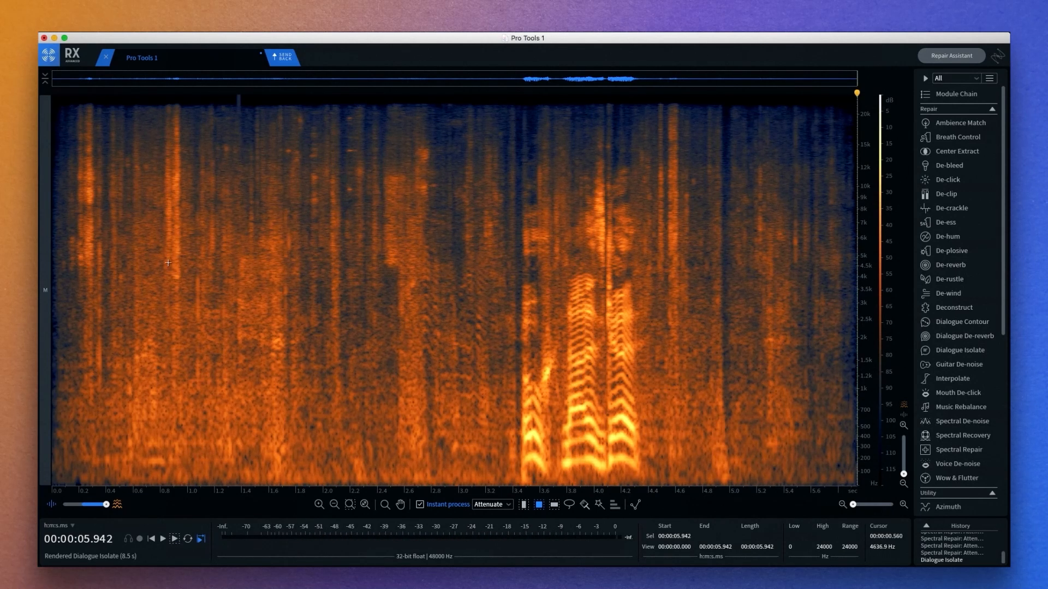
# Instantly De-click the low frequencies before about 3.5 s and after 4.31 s with sensitivity 6.8, frequency skew -4.5 and click widening 1.5 ms
pyautogui.click(949, 181)
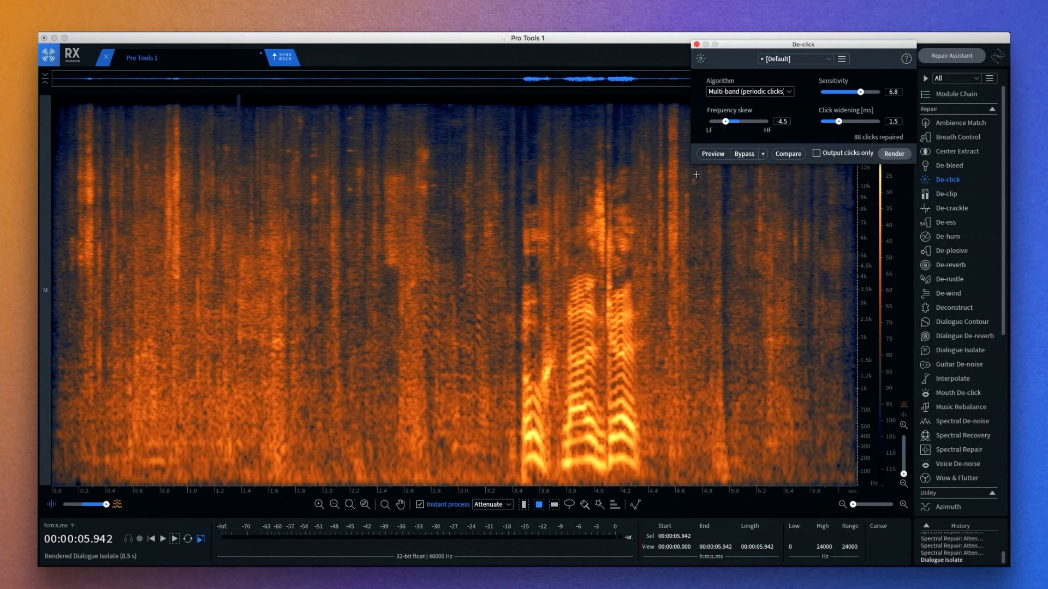
pyautogui.click(500, 505)
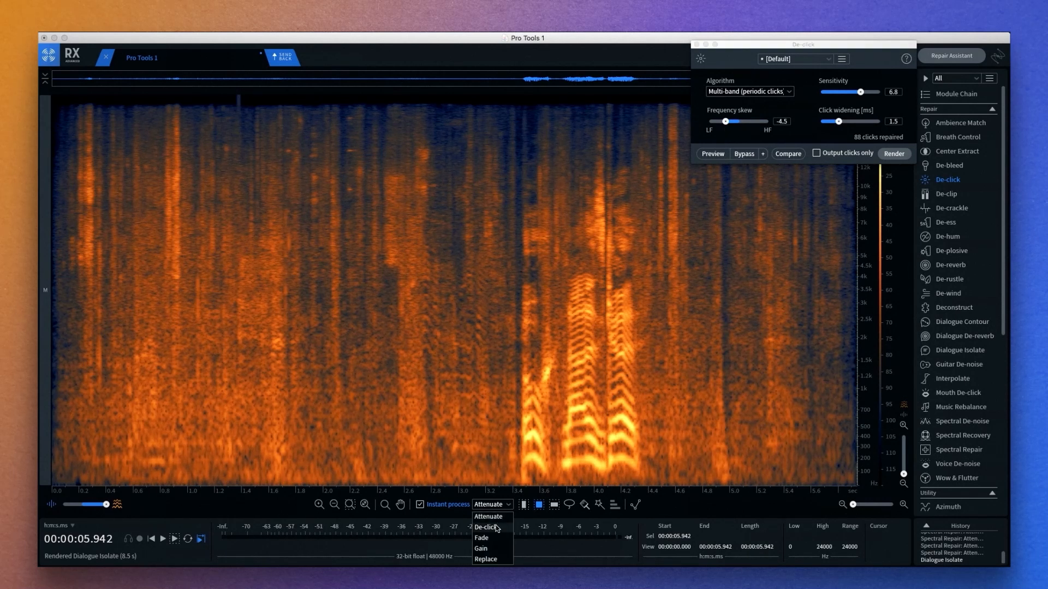
pyautogui.click(495, 527)
pyautogui.moveTo(57, 324); pyautogui.dragTo(522, 486)
pyautogui.moveTo(637, 338); pyautogui.dragTo(856, 486)
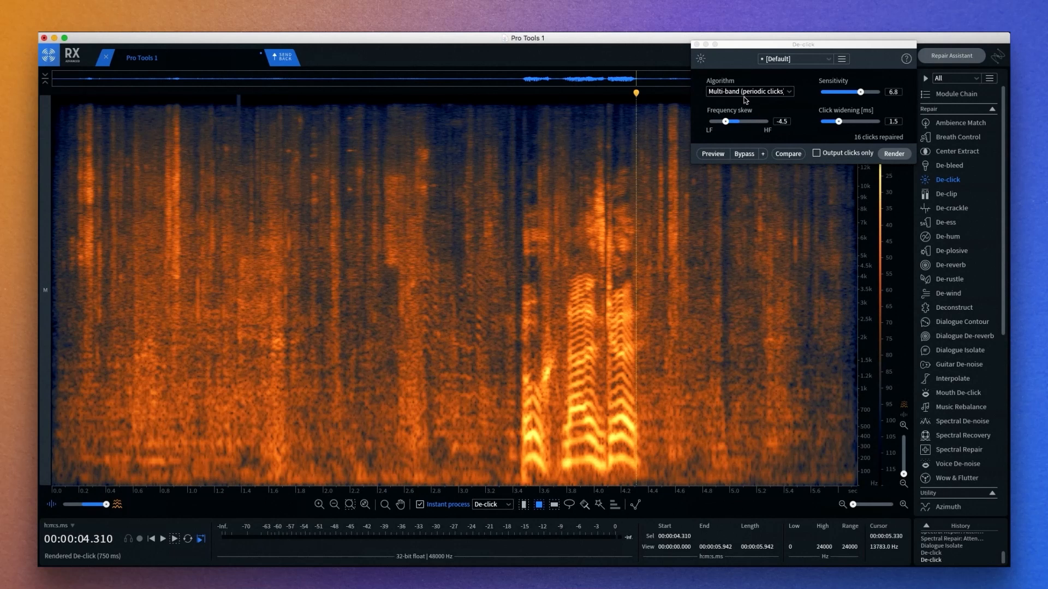
pyautogui.click(696, 45)
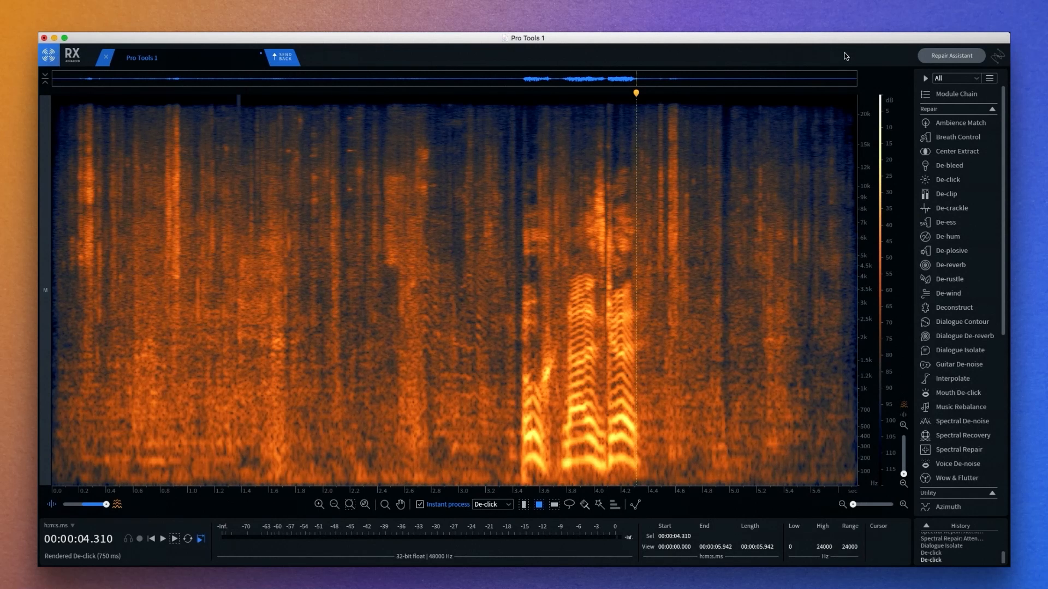
# Render De-rustle at reduction strength 1.8 around the spoken line and on its frequencies above about 4.4 kHz, and play the clip
pyautogui.click(949, 279)
pyautogui.moveTo(790, 94); pyautogui.dragTo(789, 93)
pyautogui.click(890, 172)
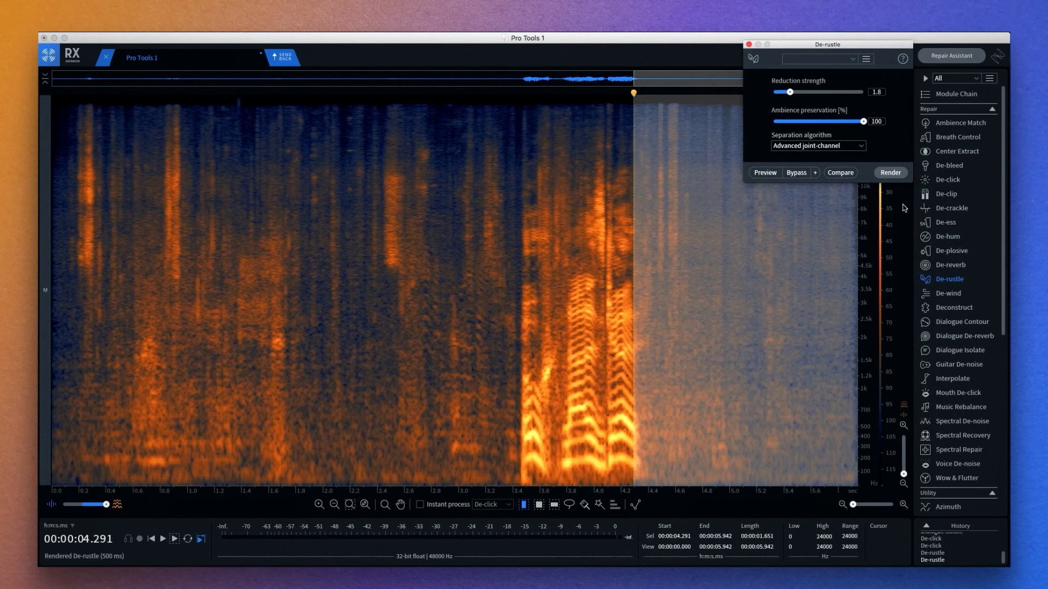
pyautogui.moveTo(520, 104); pyautogui.dragTo(628, 271)
pyautogui.click(890, 172)
pyautogui.click(62, 114)
pyautogui.press('space')
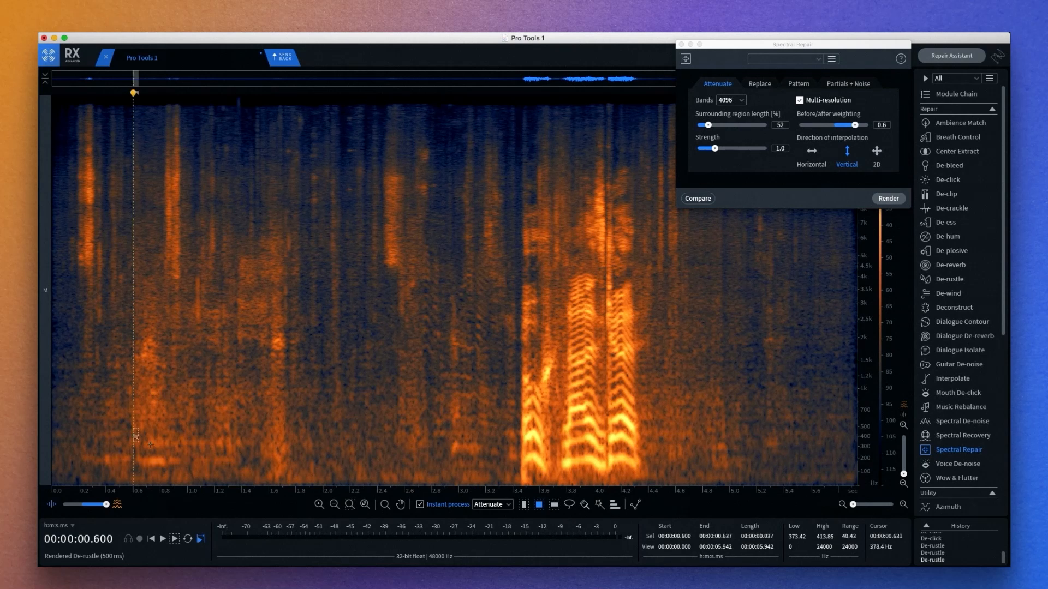
# Attenuate the noise bursts near 0.3 and 0.9 s and the low-frequency patch near 2.2 s with Spectral Repair, and close it
pyautogui.moveTo(76, 105); pyautogui.dragTo(105, 257)
pyautogui.moveTo(160, 101); pyautogui.dragTo(184, 290)
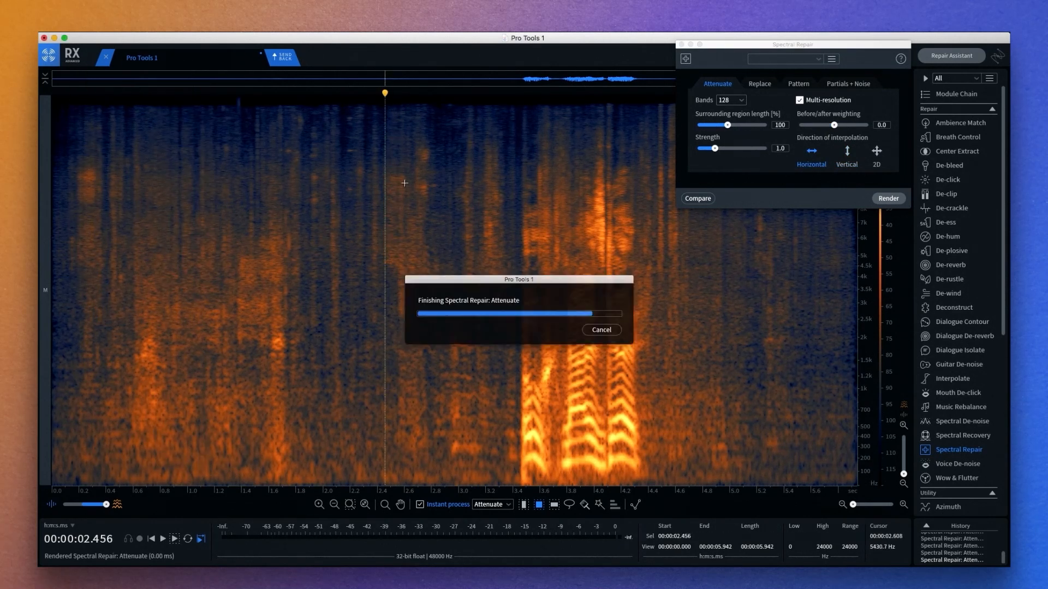
pyautogui.click(959, 449)
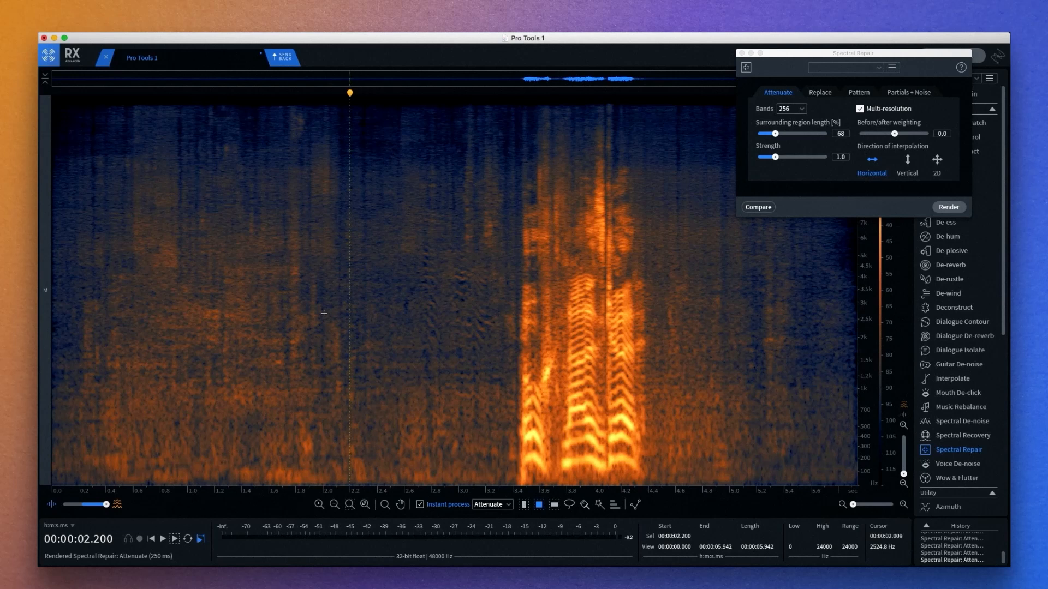
pyautogui.moveTo(345, 462); pyautogui.dragTo(371, 481)
pyautogui.click(741, 53)
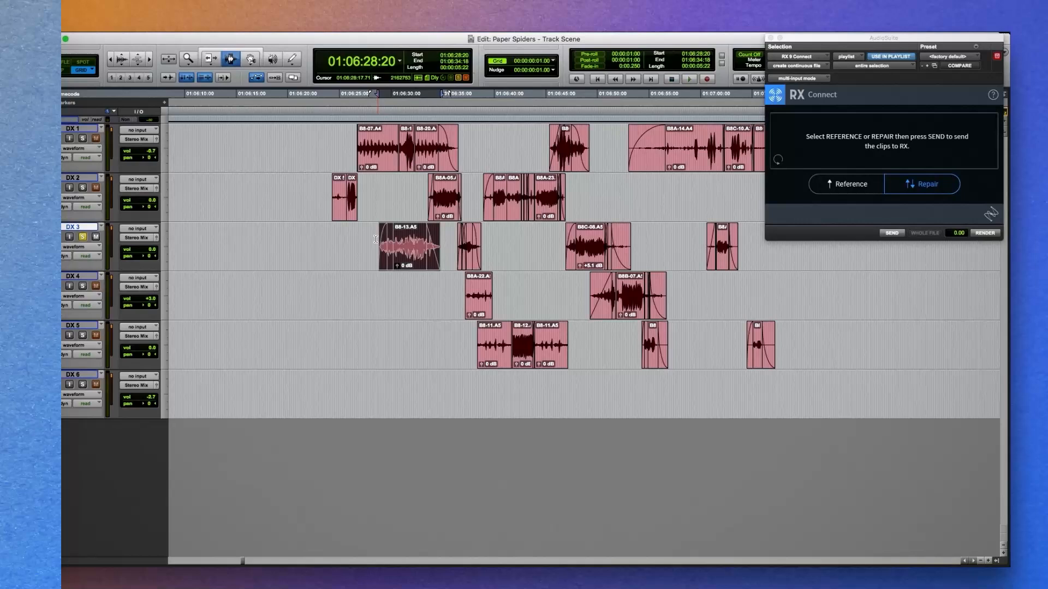
# Switch to Pro Tools and play the DX 3 clip from 01:06:28:20 before and after the repair
pyautogui.click(374, 238)
pyautogui.press('space')
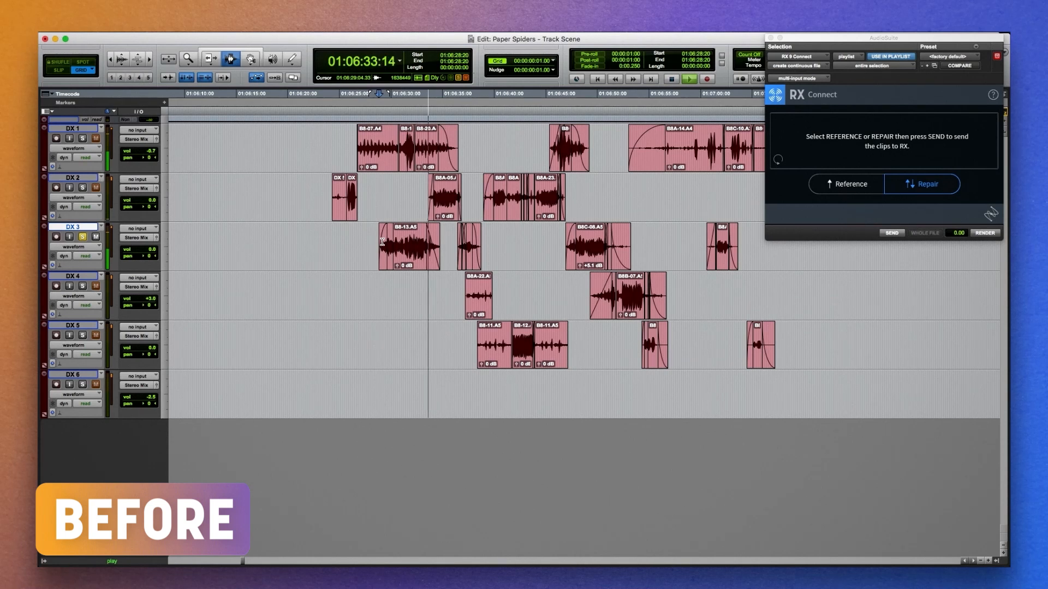
pyautogui.press('space')
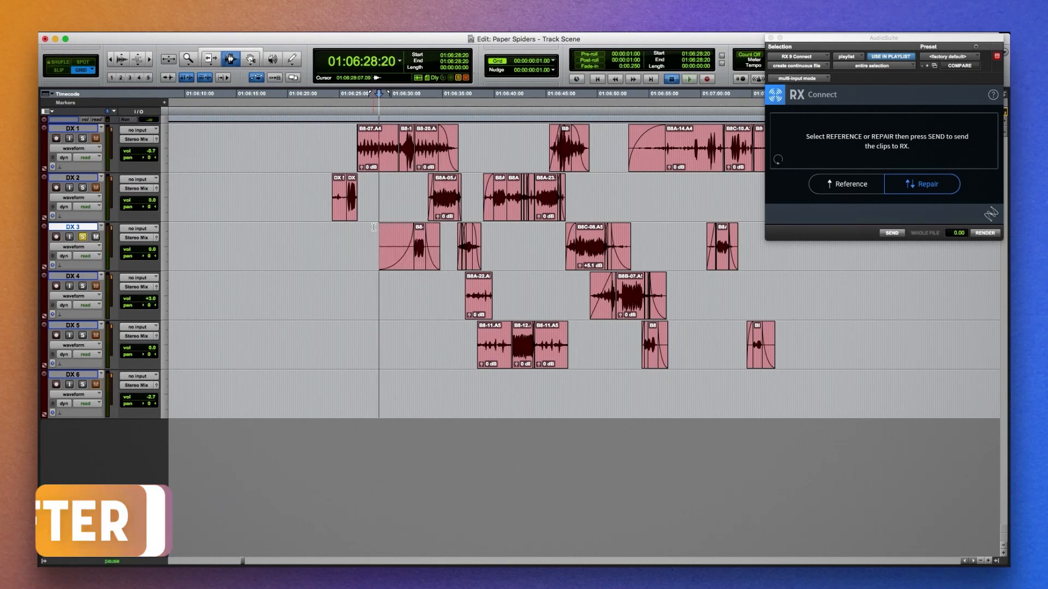
pyautogui.press('space')
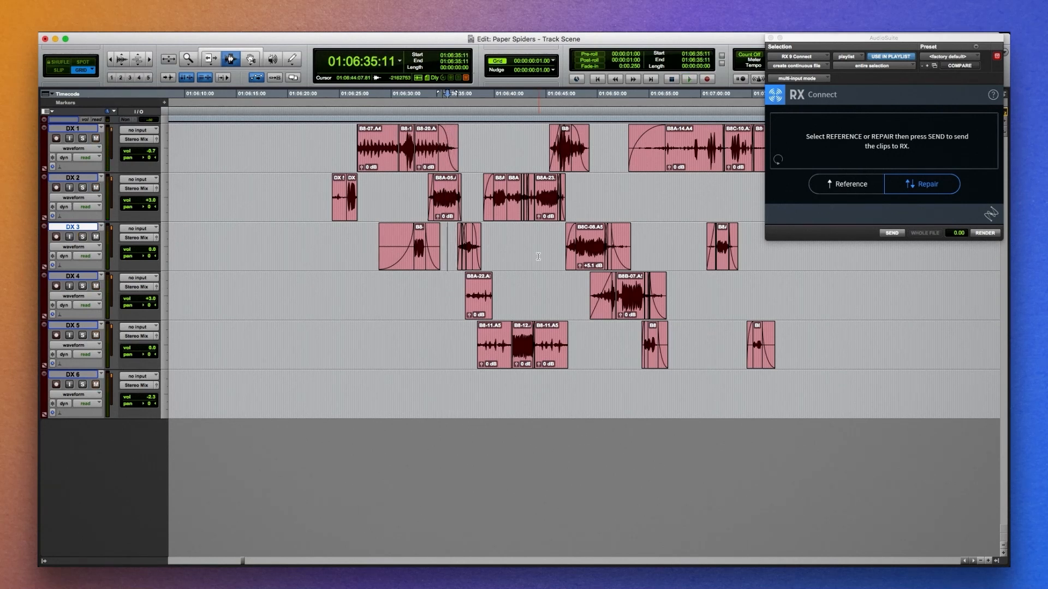
# Select the first three adjoining clips on track DX 1 and send them to RX for repair
pyautogui.click(391, 140)
pyautogui.moveTo(392, 140); pyautogui.dragTo(430, 140)
pyautogui.click(888, 233)
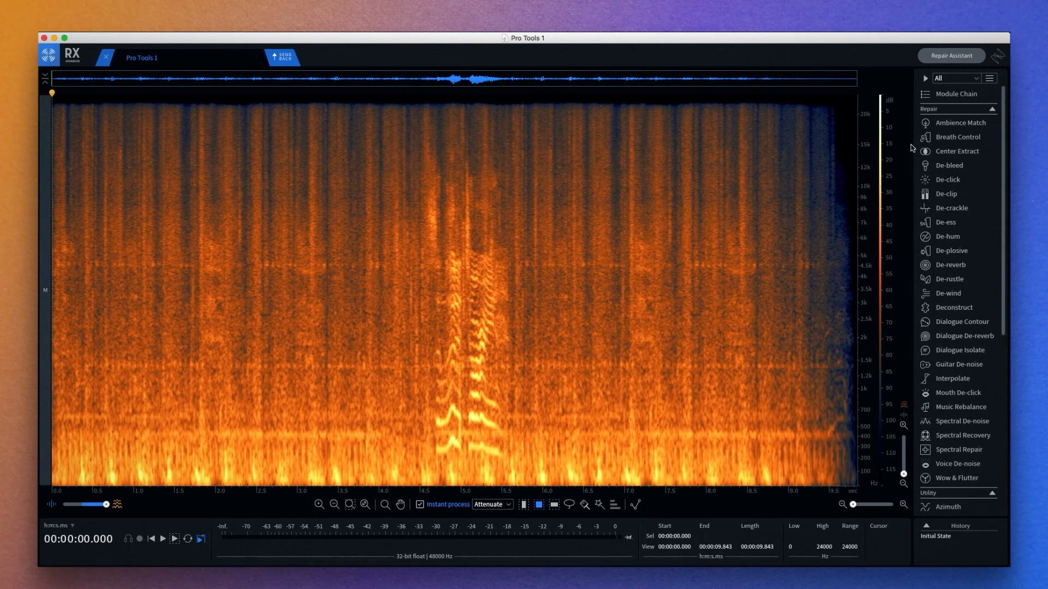
# Open the Module Chain, check its Dialogue Isolate settings and limit that module to a custom frequency range of 0 to 500 Hz
pyautogui.click(954, 95)
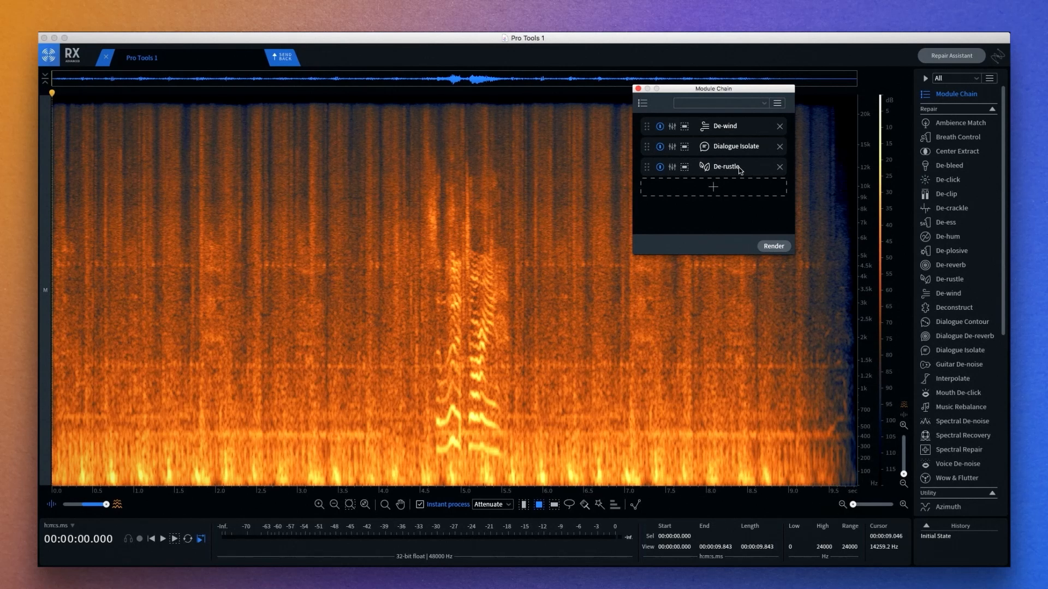
pyautogui.click(706, 152)
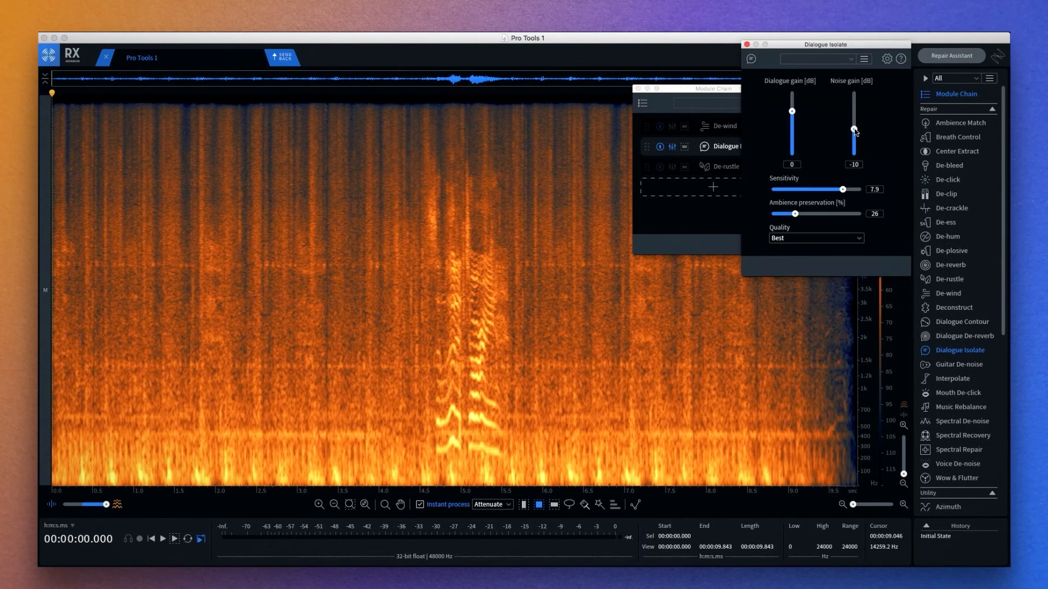
pyautogui.click(747, 45)
pyautogui.click(685, 148)
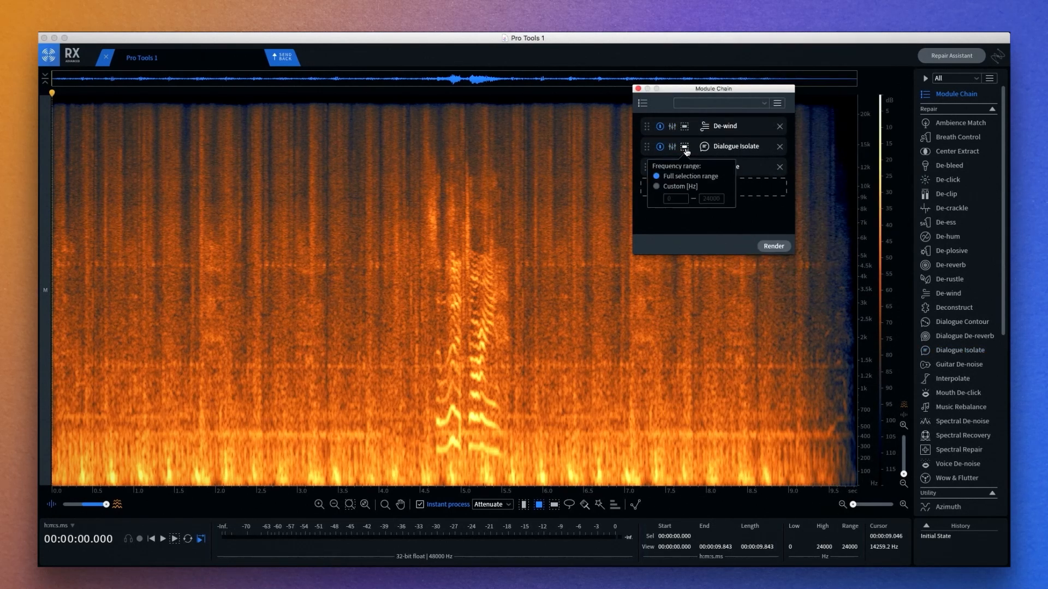
pyautogui.click(656, 187)
pyautogui.click(711, 199)
pyautogui.write('500')
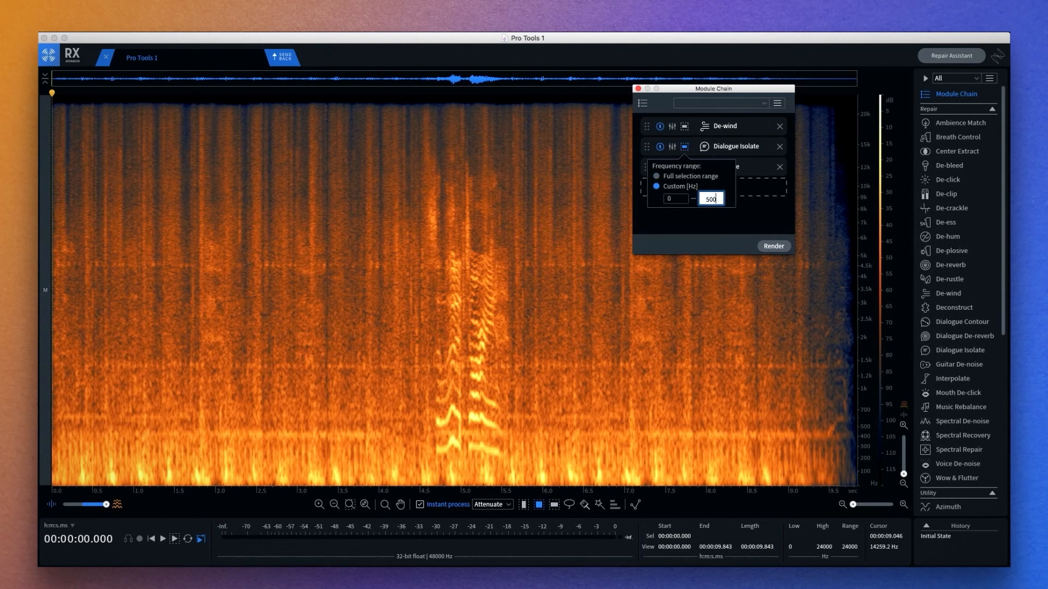
pyautogui.press('Return')
# Add a second Dialogue Isolate module after De-rustle in the chain and check its settings
pyautogui.click(731, 166)
pyautogui.scroll(-5, 720, 175)
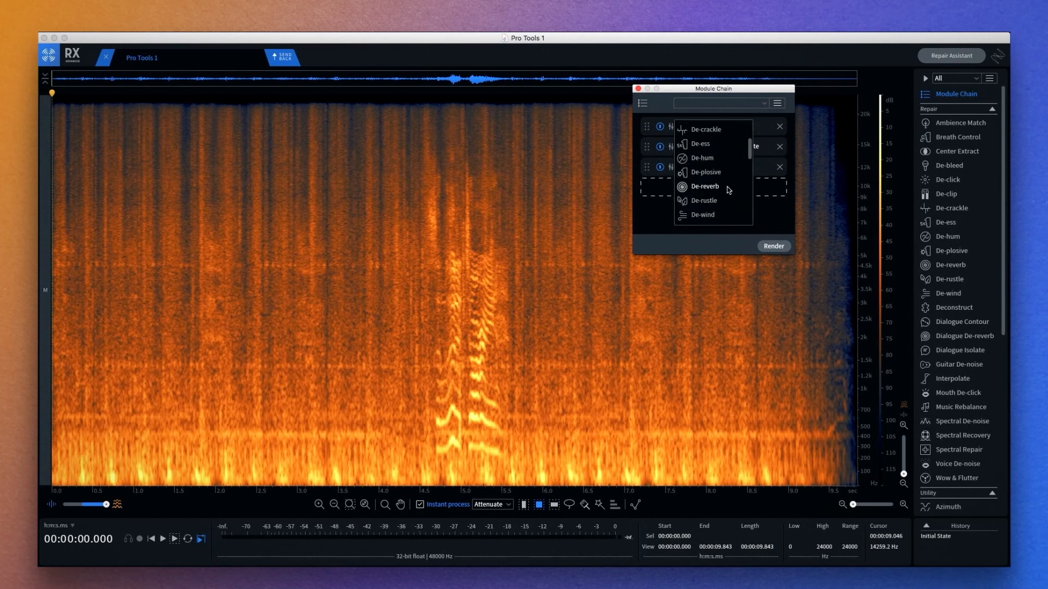
pyautogui.click(729, 191)
pyautogui.click(684, 188)
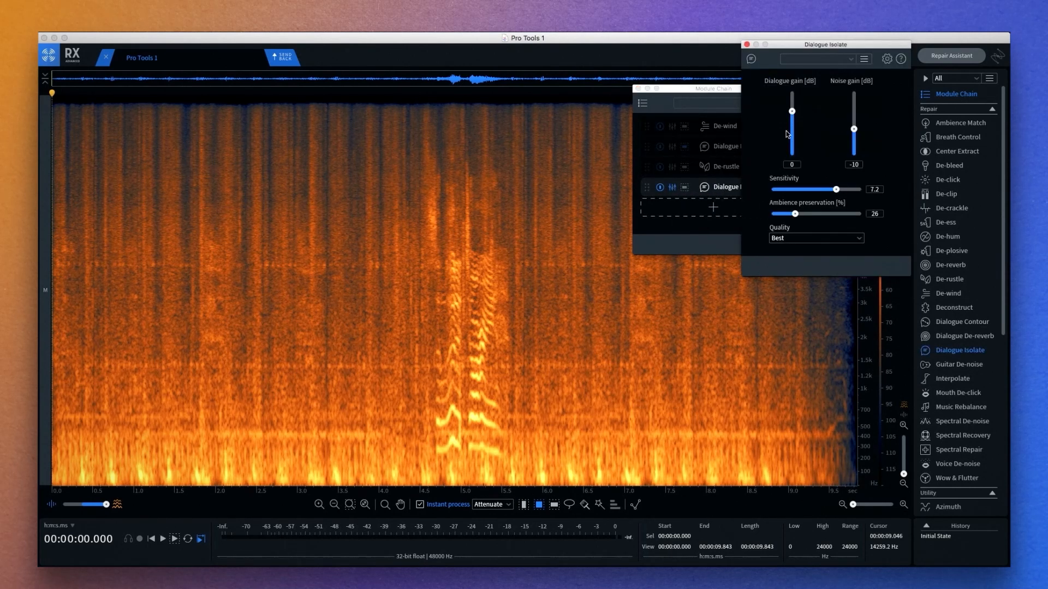
pyautogui.click(747, 45)
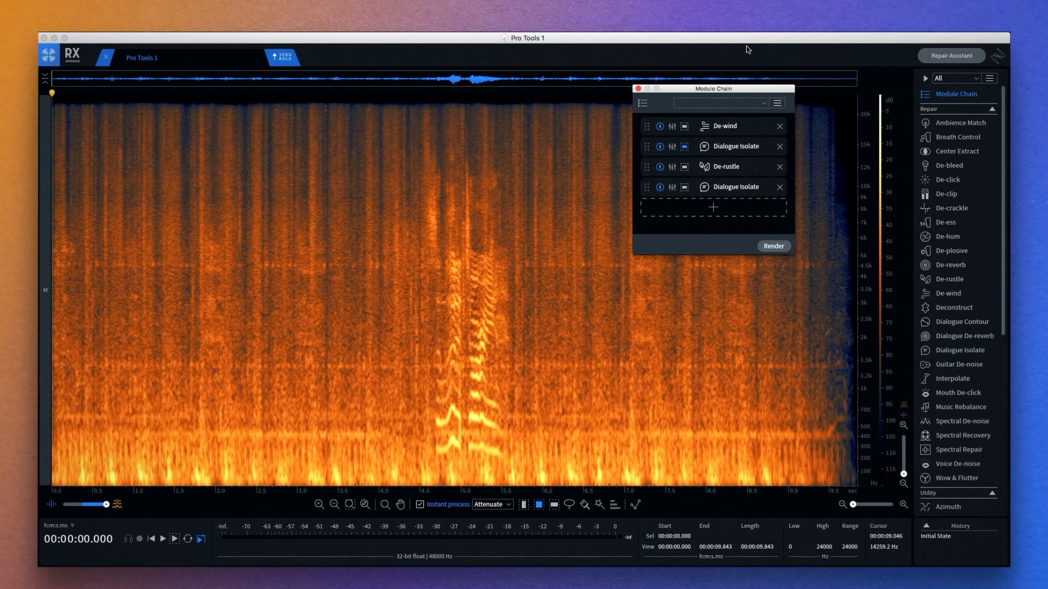
# Render the four-module chain on the whole clip, close the chain and open Spectral Repair
pyautogui.moveTo(783, 89); pyautogui.dragTo(900, 46)
pyautogui.click(890, 203)
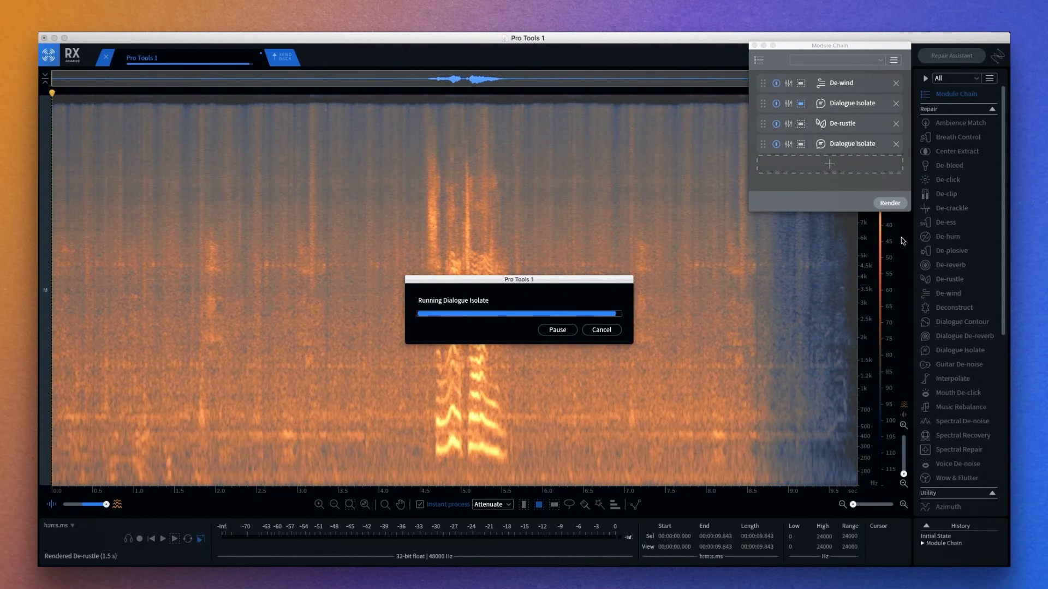
pyautogui.click(754, 45)
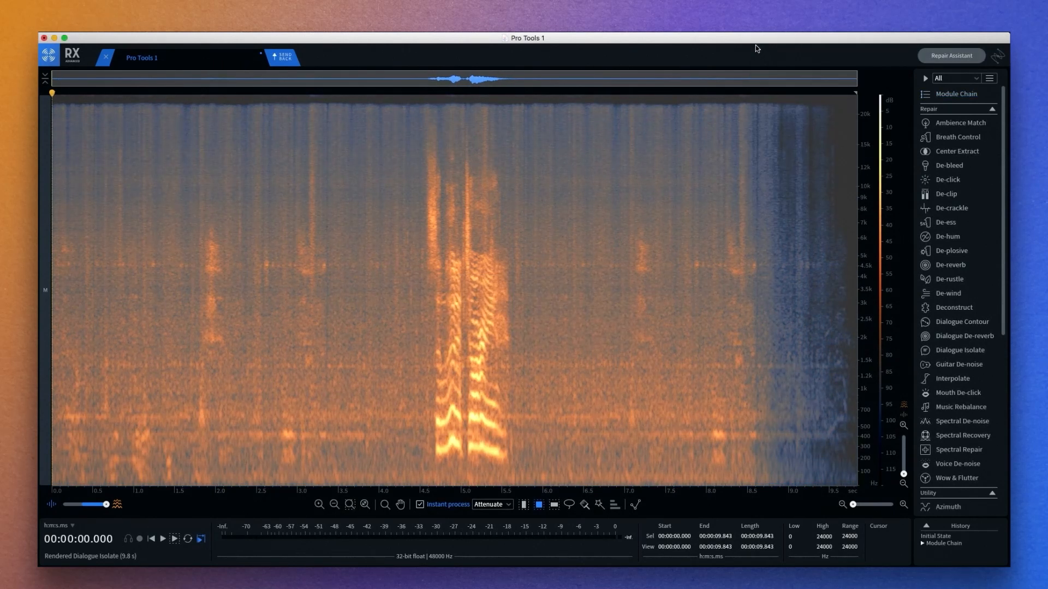
pyautogui.click(944, 452)
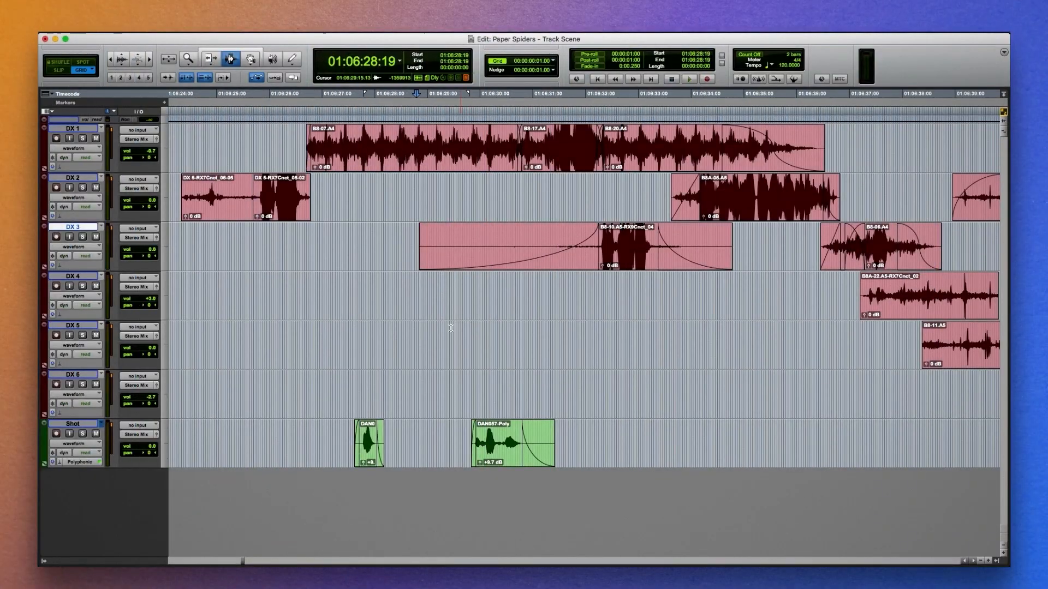
# Switch to Pro Tools, select the range around the two clips on the Shot track and open Dialogue Match
pyautogui.moveTo(337, 443); pyautogui.dragTo(579, 449)
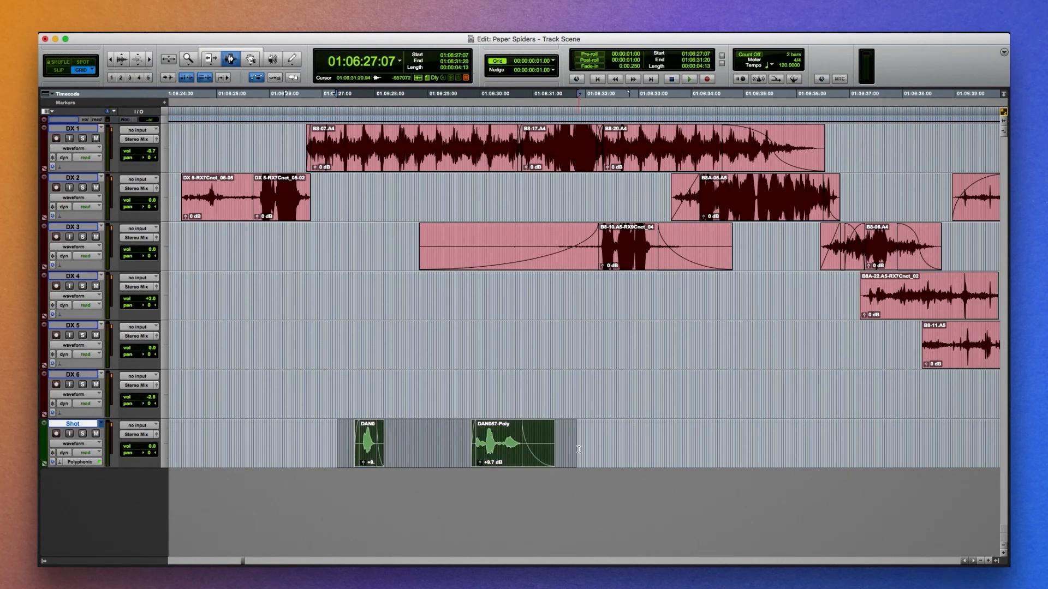
pyautogui.click(577, 309)
pyautogui.click(267, 26)
pyautogui.moveTo(290, 106)
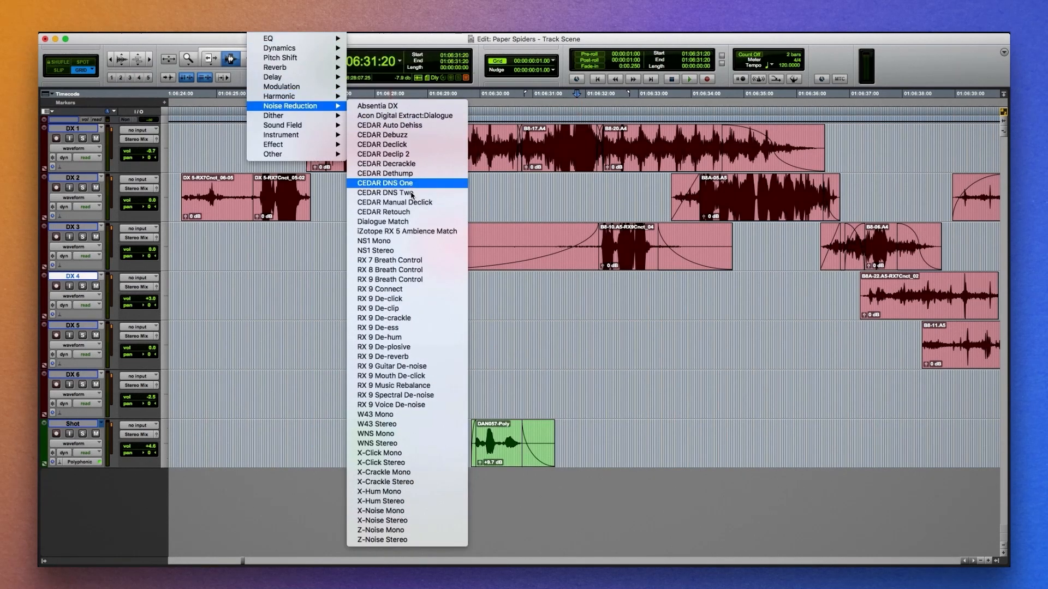
pyautogui.click(420, 222)
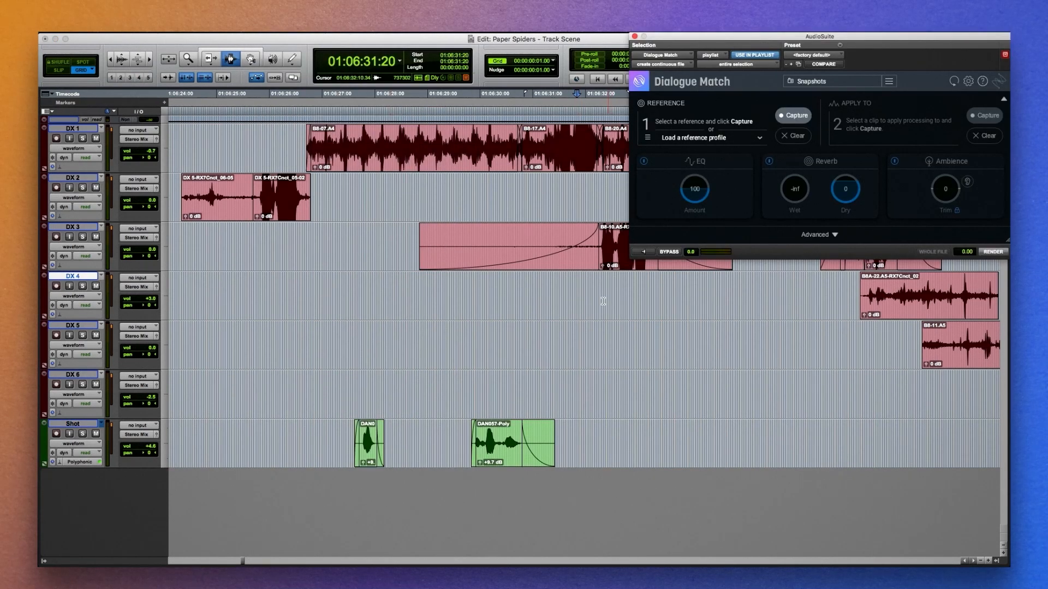
# Capture the spoken phrase on DX 3 as the Dialogue Match reference and the second Shot clip as the apply-to clip
pyautogui.moveTo(597, 245); pyautogui.dragTo(657, 248)
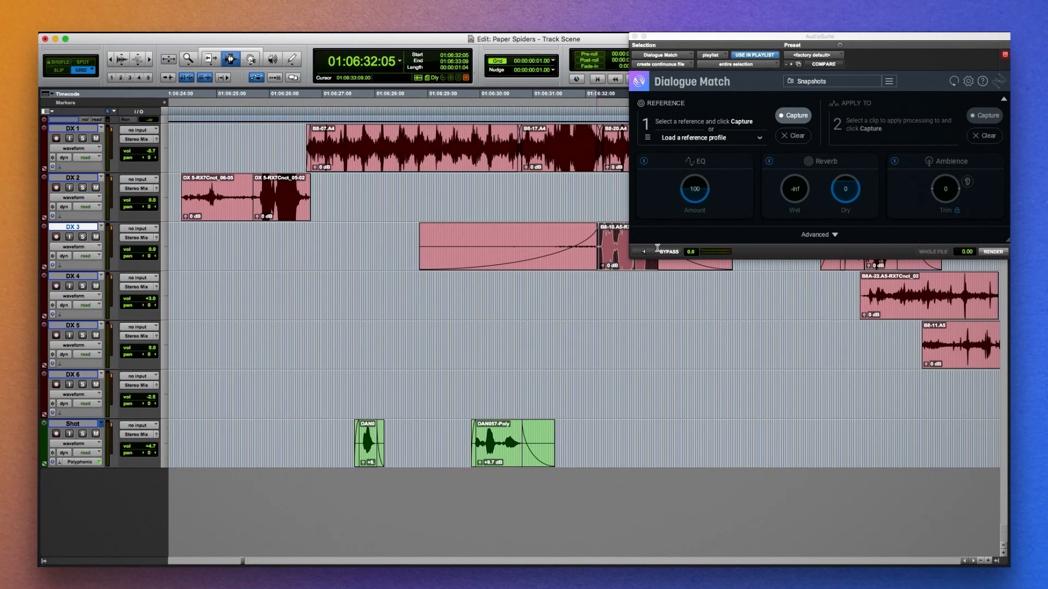
pyautogui.click(792, 116)
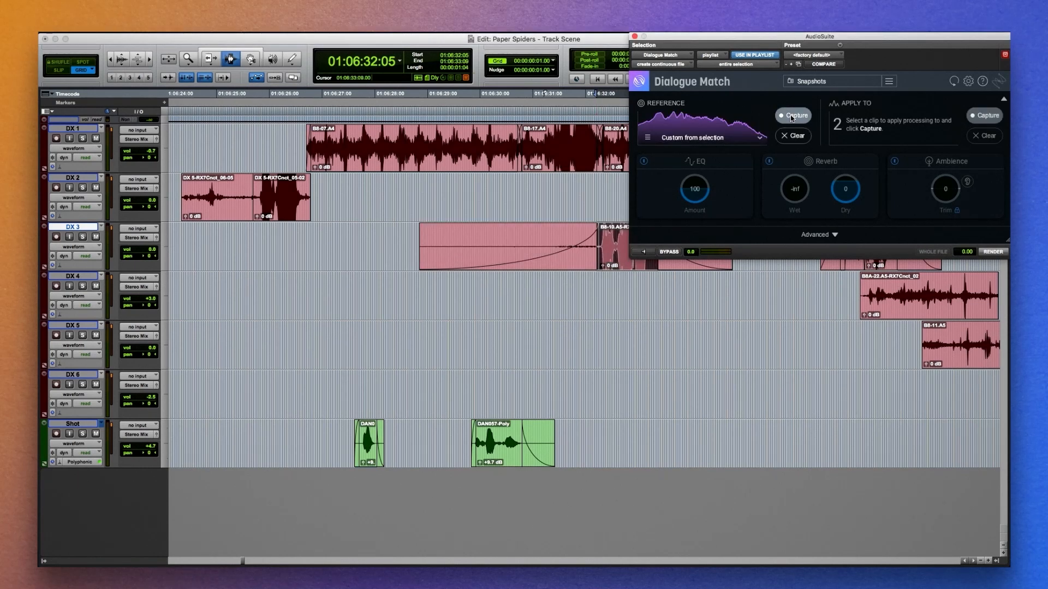
pyautogui.click(503, 443)
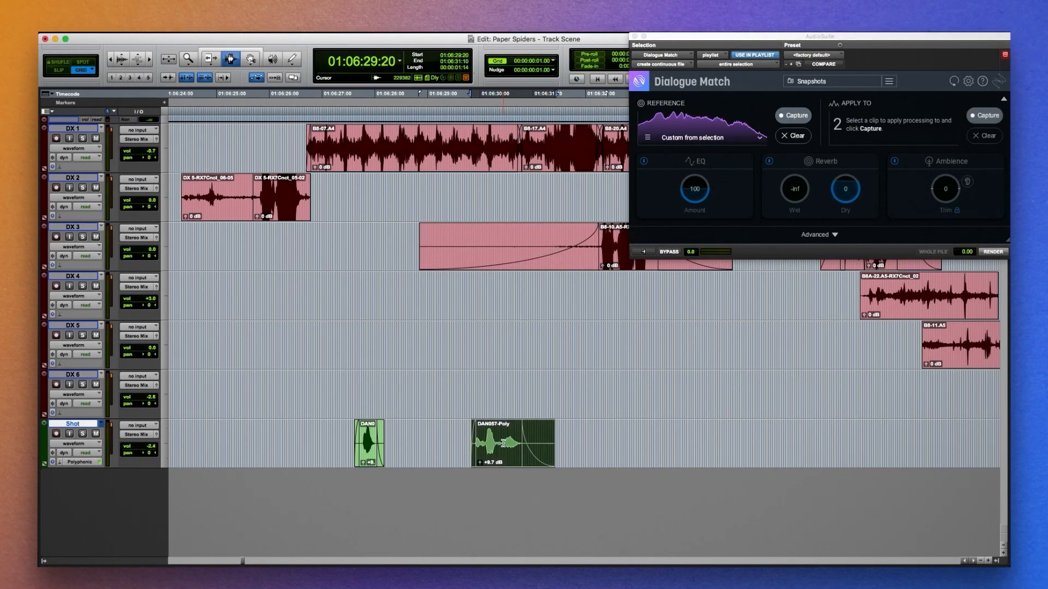
pyautogui.click(988, 116)
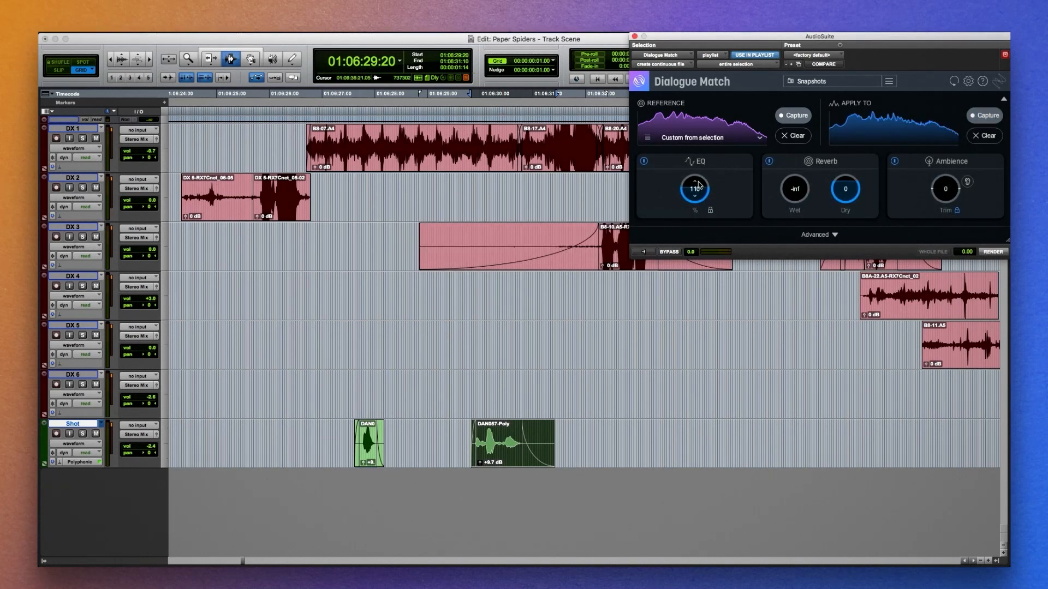
# Preview the match and reshape its EQ: lower band 5, set band 7 to 3553 Hz at 2.8 and the high shelf to 11110 Hz at -7.0
pyautogui.moveTo(945, 190); pyautogui.dragTo(947, 166)
pyautogui.click(819, 235)
pyautogui.click(741, 209)
pyautogui.press('space')
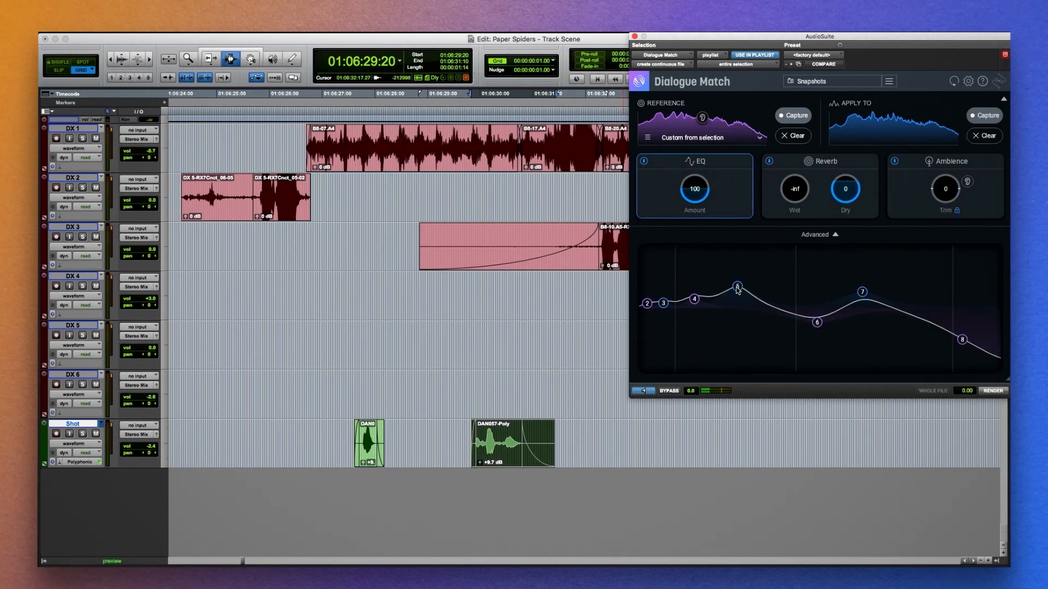
pyautogui.moveTo(736, 287); pyautogui.dragTo(738, 300)
pyautogui.moveTo(862, 292)
pyautogui.mouseDown()
pyautogui.moveTo(871, 274)
pyautogui.moveTo(878, 301)
pyautogui.mouseUp()
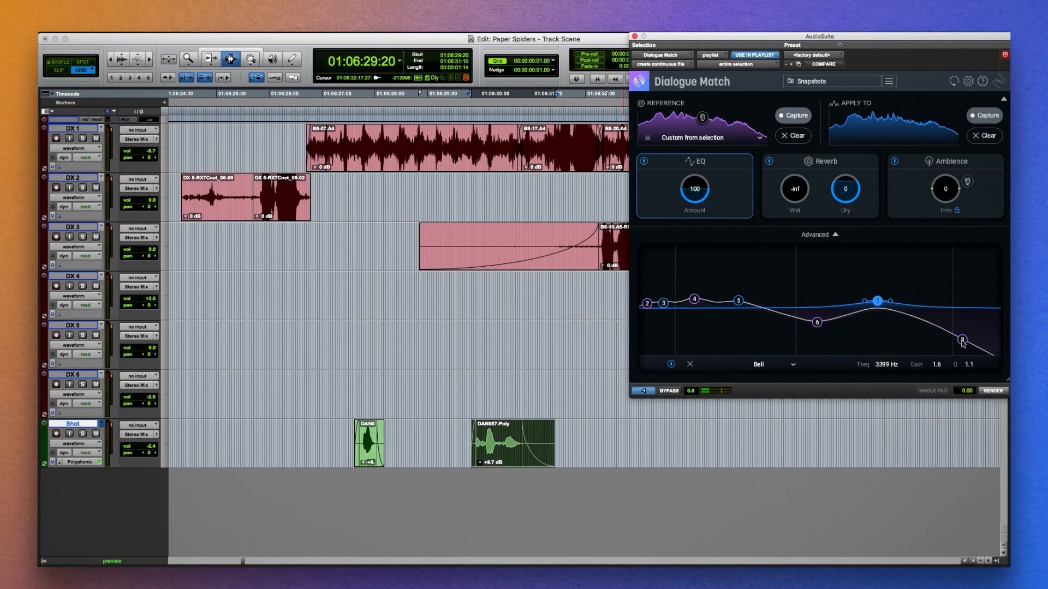
pyautogui.moveTo(962, 340); pyautogui.dragTo(966, 337)
pyautogui.moveTo(877, 301); pyautogui.dragTo(879, 297)
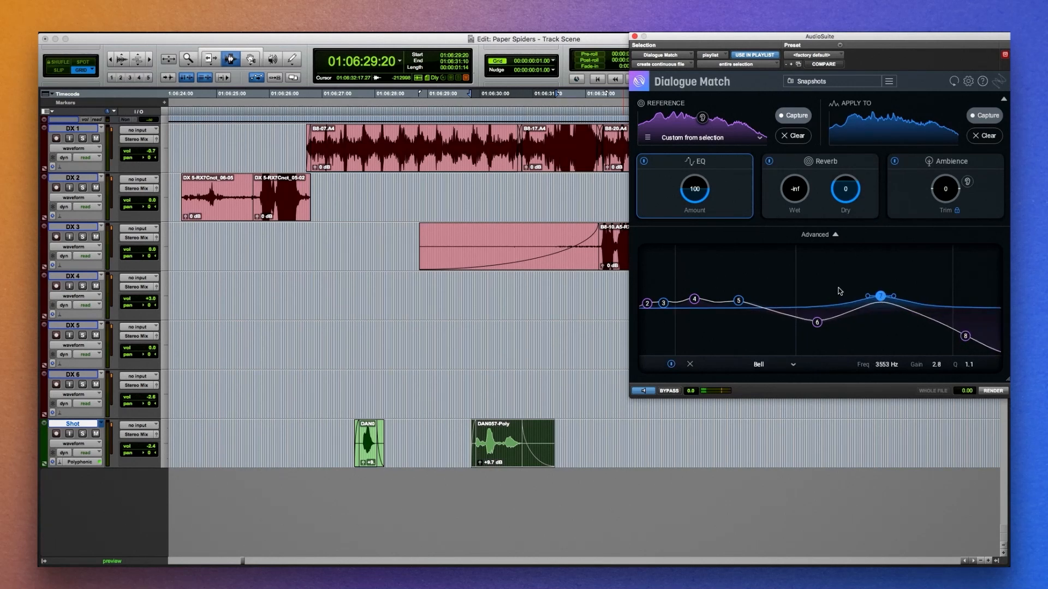
pyautogui.moveTo(965, 335); pyautogui.dragTo(959, 337)
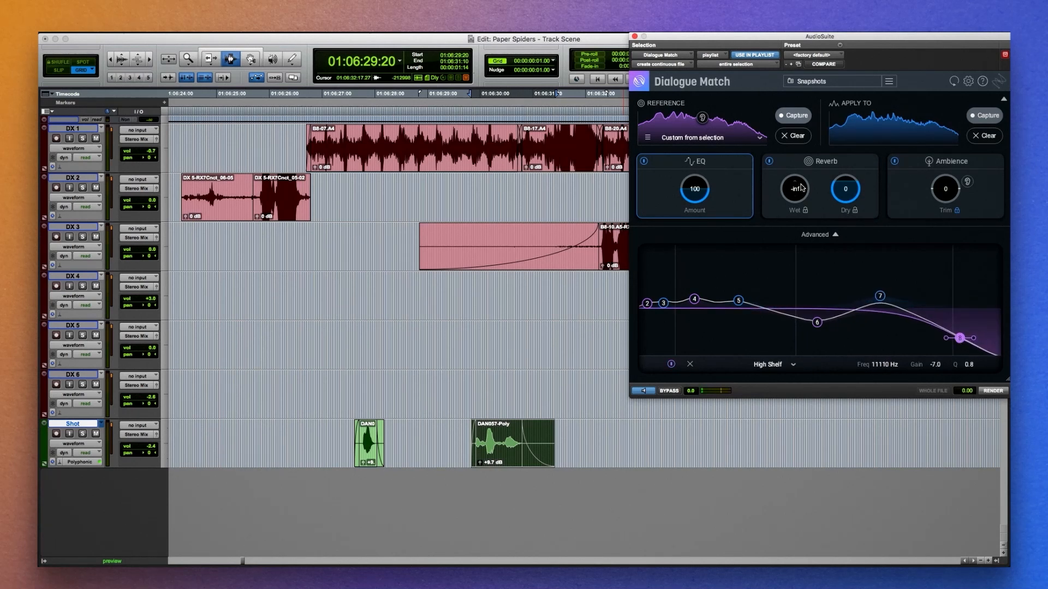
# Set the ambience trim to -13 dB, render Dialogue Match onto the second Shot clip and close the plug-in
pyautogui.moveTo(939, 198); pyautogui.dragTo(950, 224)
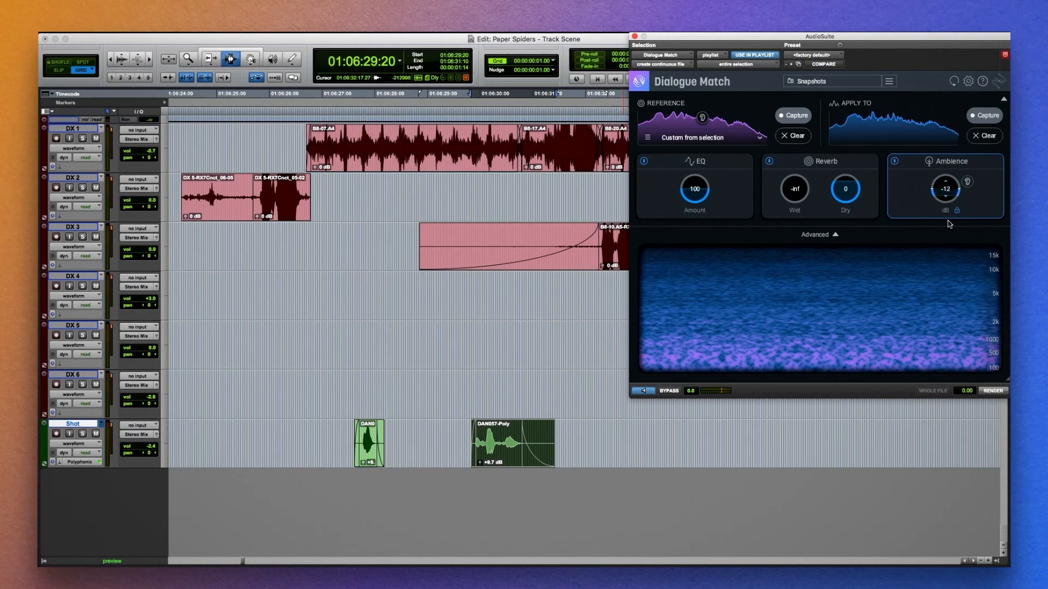
pyautogui.click(643, 390)
pyautogui.click(991, 391)
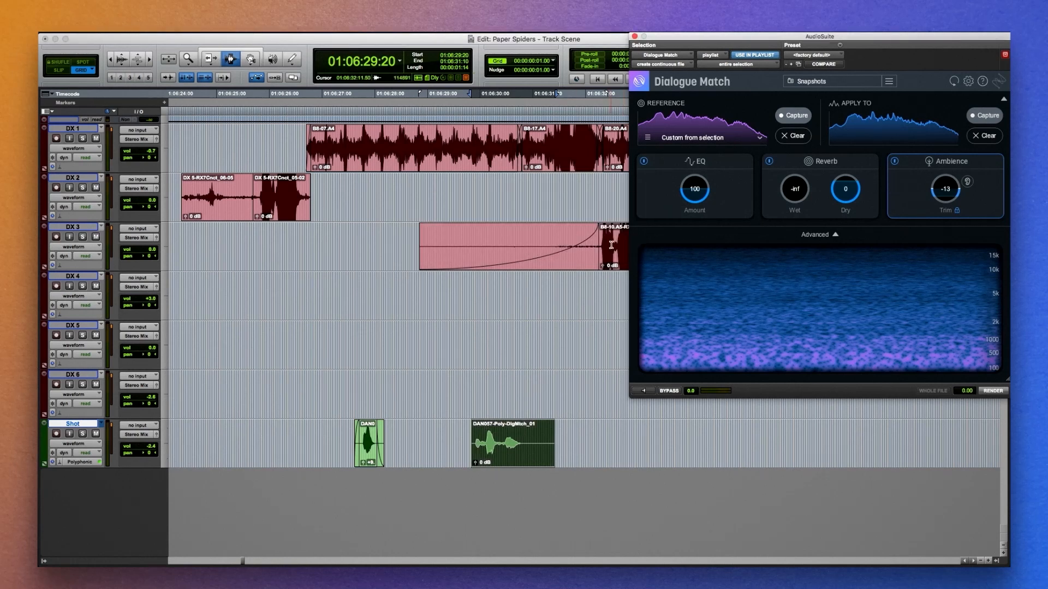
pyautogui.click(634, 37)
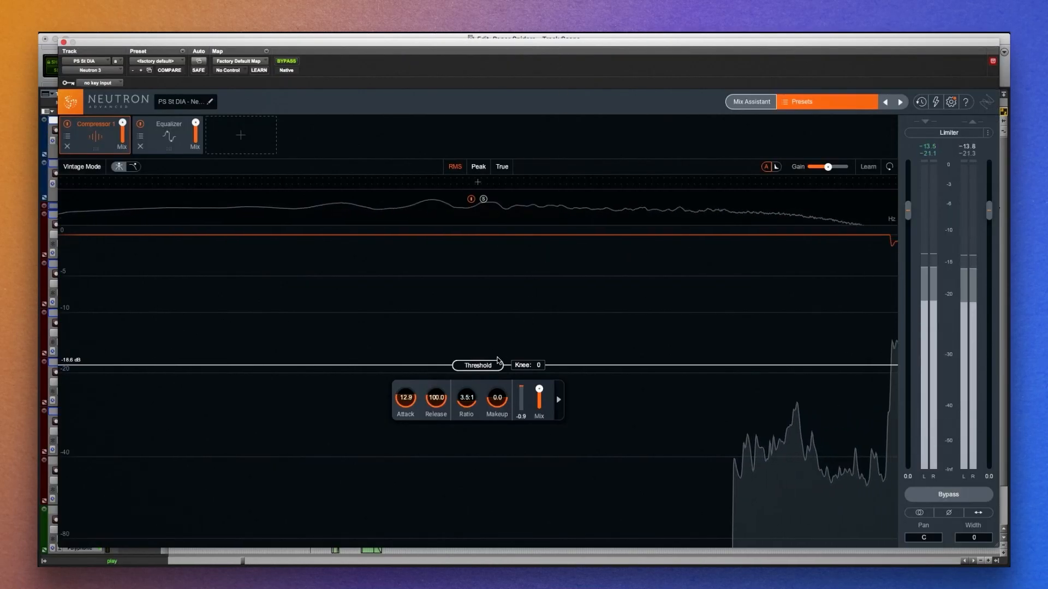
# In Neutron on PS St DIA, set the compressor threshold to -18.4 dB and dynamic EQ band 1 to -2.2 dB at 209 Hz
pyautogui.moveTo(498, 361)
pyautogui.mouseDown()
pyautogui.moveTo(489, 341)
pyautogui.moveTo(492, 365)
pyautogui.mouseUp()
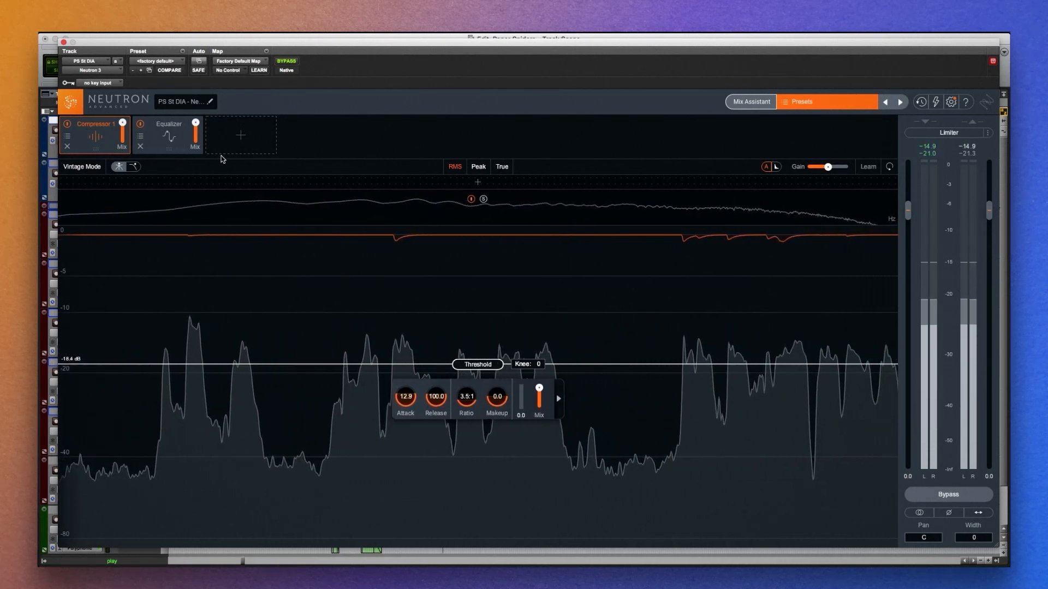
pyautogui.click(169, 136)
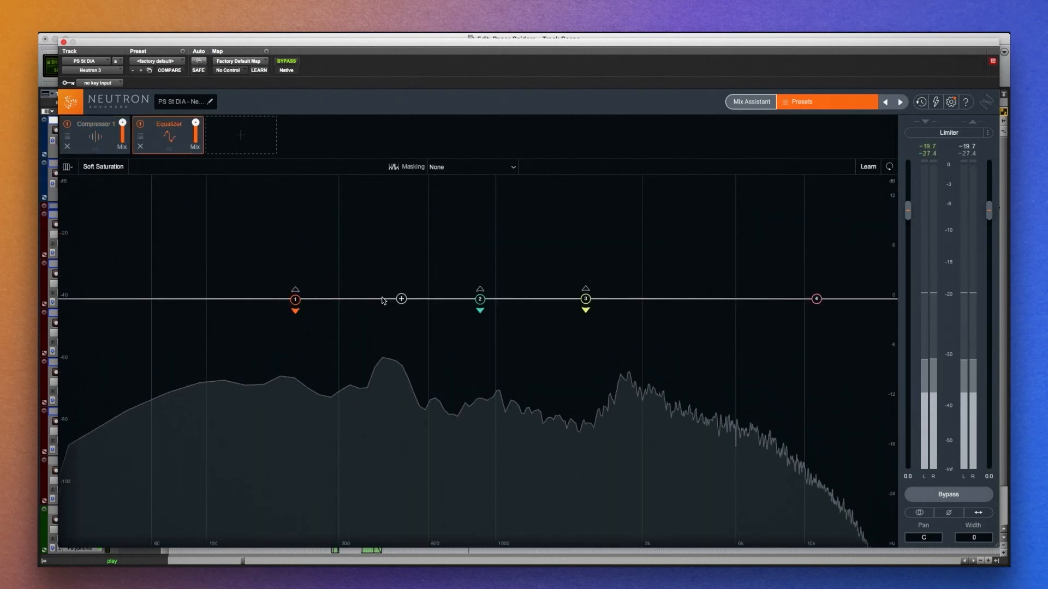
pyautogui.moveTo(295, 299)
pyautogui.mouseDown()
pyautogui.moveTo(308, 313)
pyautogui.moveTo(293, 316)
pyautogui.mouseUp()
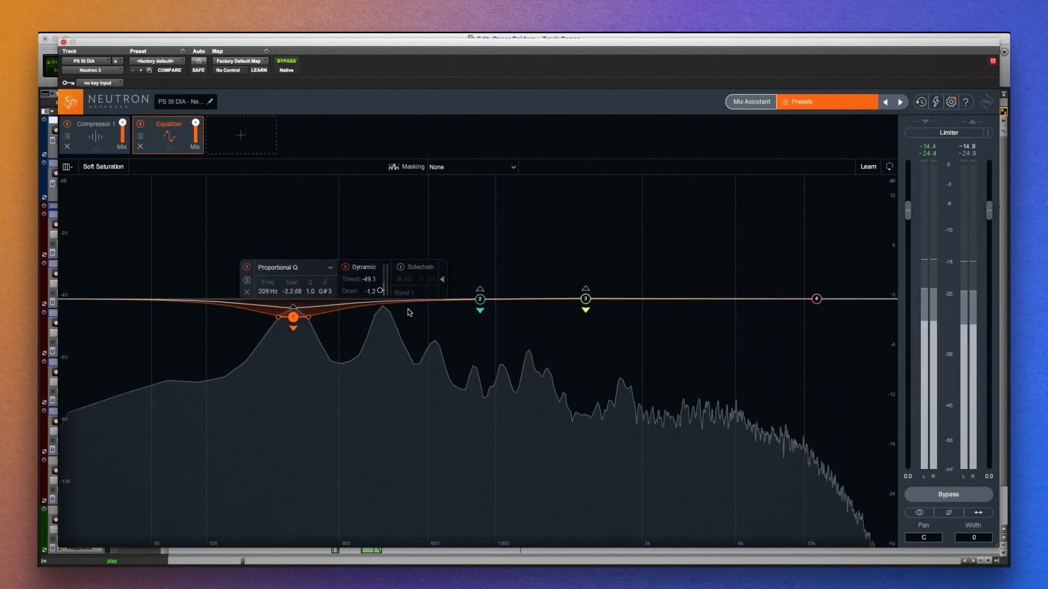
# Set dynamic EQ band 3 to -1.0 dB at 2363 Hz with threshold -46.9, and band 2 to -3.1 dB at 754 Hz
pyautogui.moveTo(585, 299); pyautogui.dragTo(611, 309)
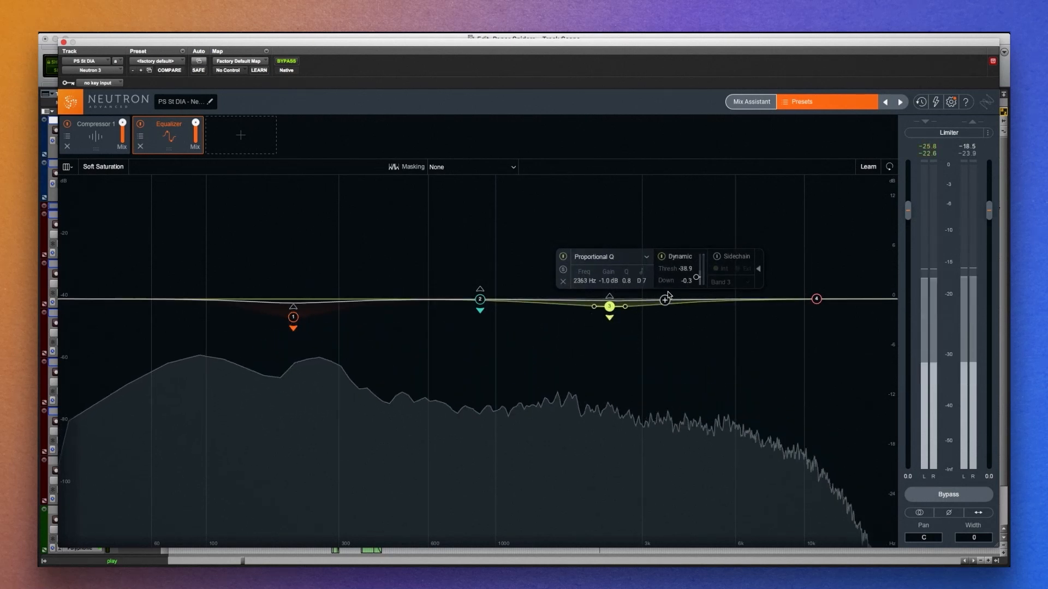
pyautogui.moveTo(696, 281); pyautogui.dragTo(698, 286)
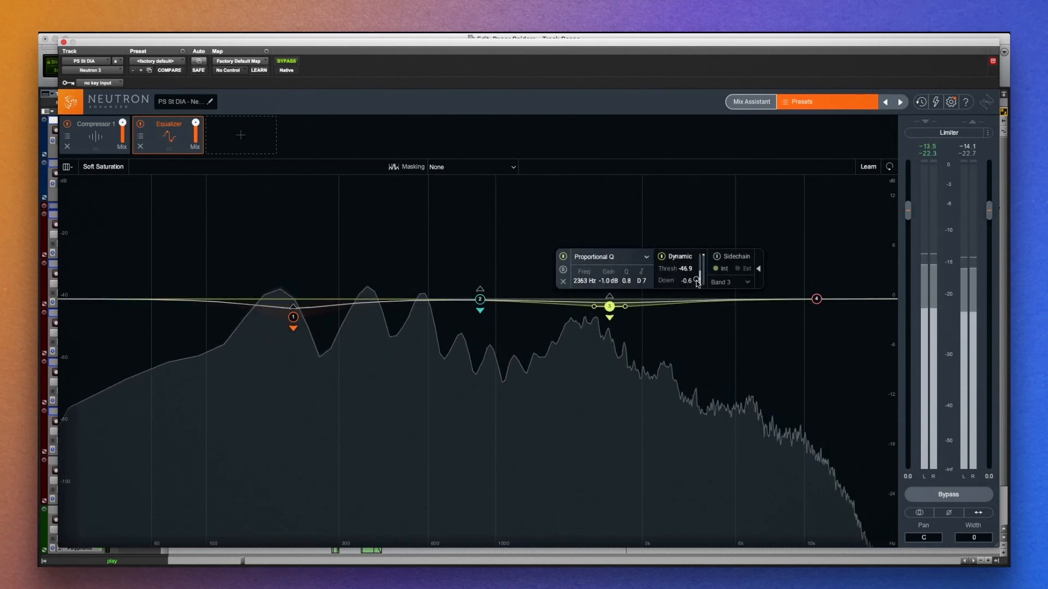
pyautogui.moveTo(479, 299); pyautogui.dragTo(459, 327)
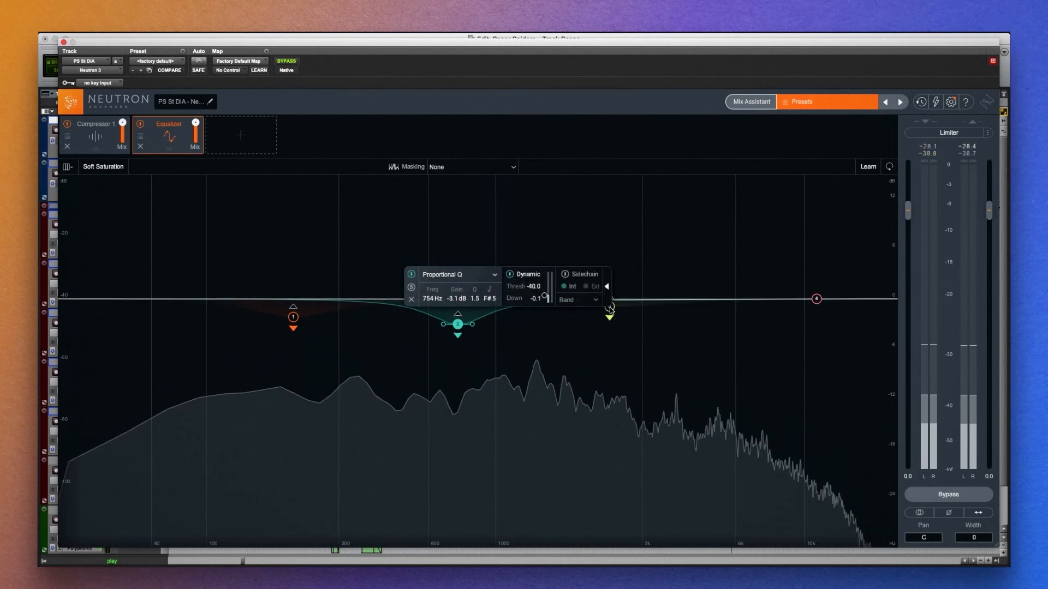
pyautogui.click(610, 307)
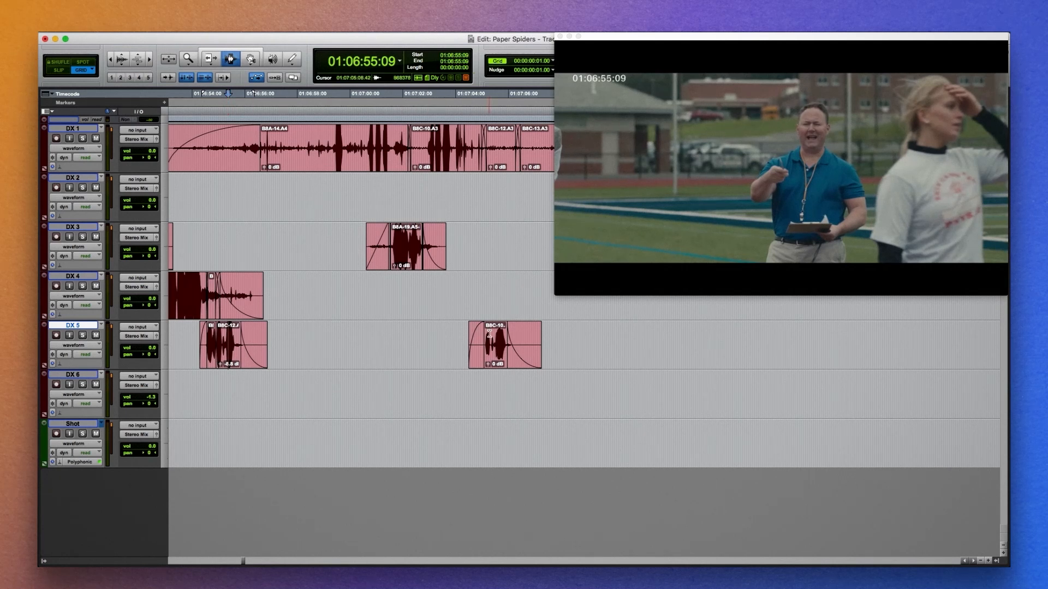
# Select and play the DX 5 clip starting at 01:07:04:12, and replace the video window with RX 9 Connect in Repair mode
pyautogui.doubleClick(489, 334)
pyautogui.press('space')
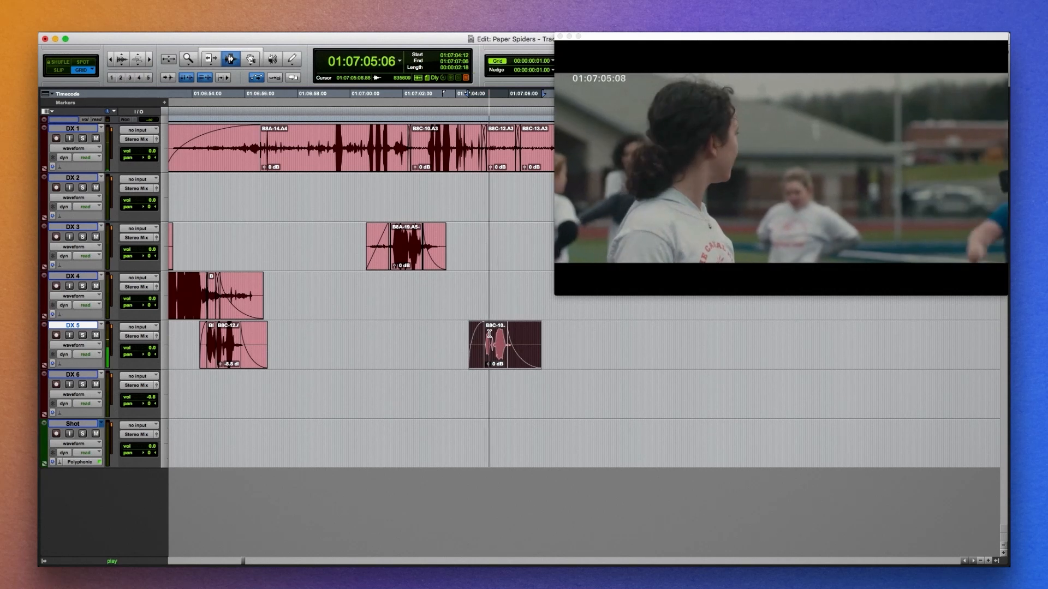
pyautogui.press('space')
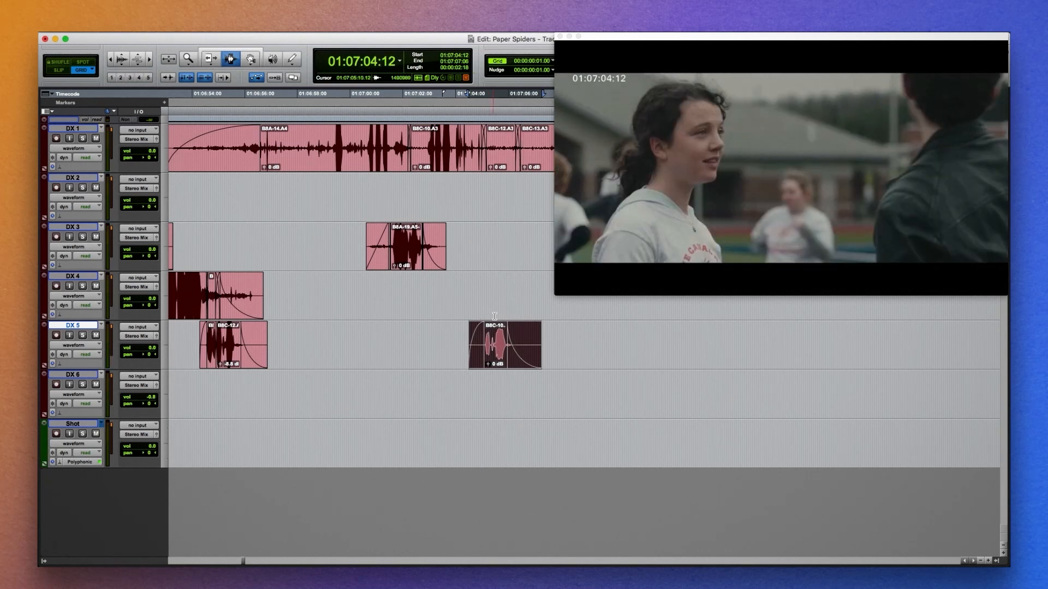
pyautogui.click(559, 36)
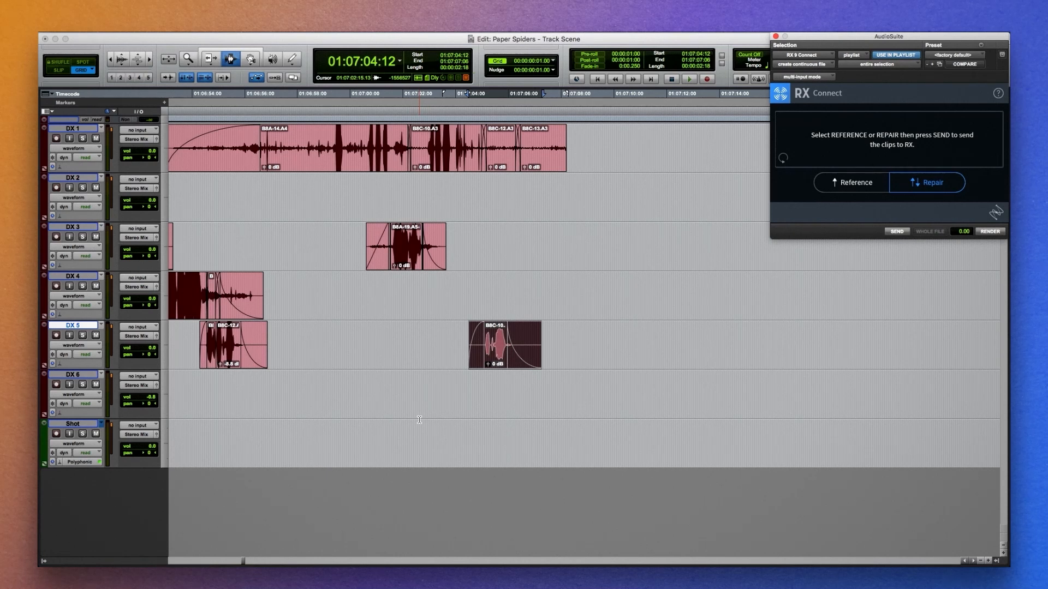
pyautogui.click(682, 296)
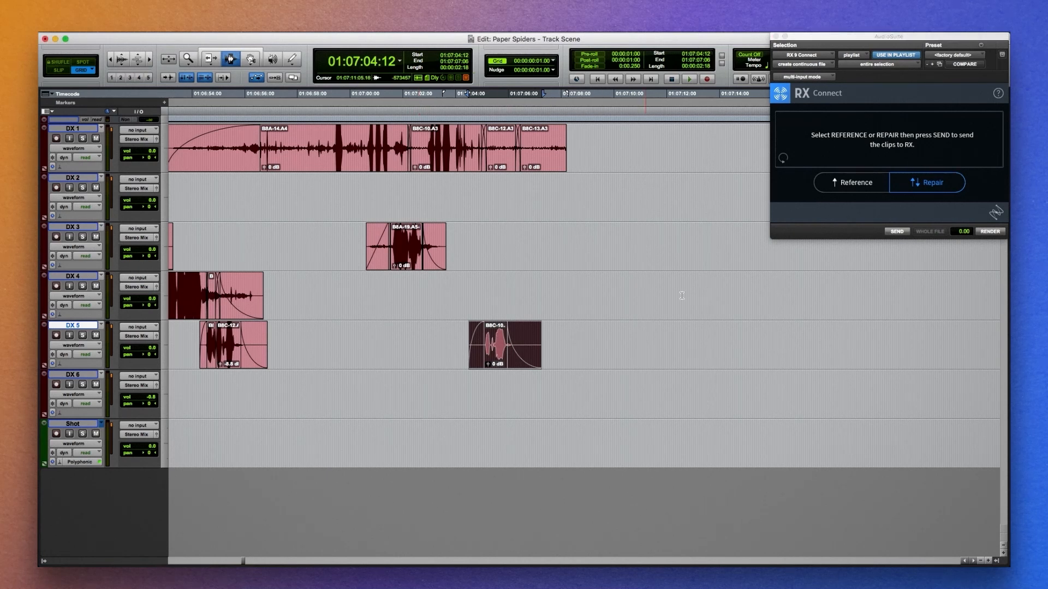
# Send the selected DX 5 clip to RX for repair, open it in Dialogue Contour and preview the unedited line
pyautogui.click(896, 232)
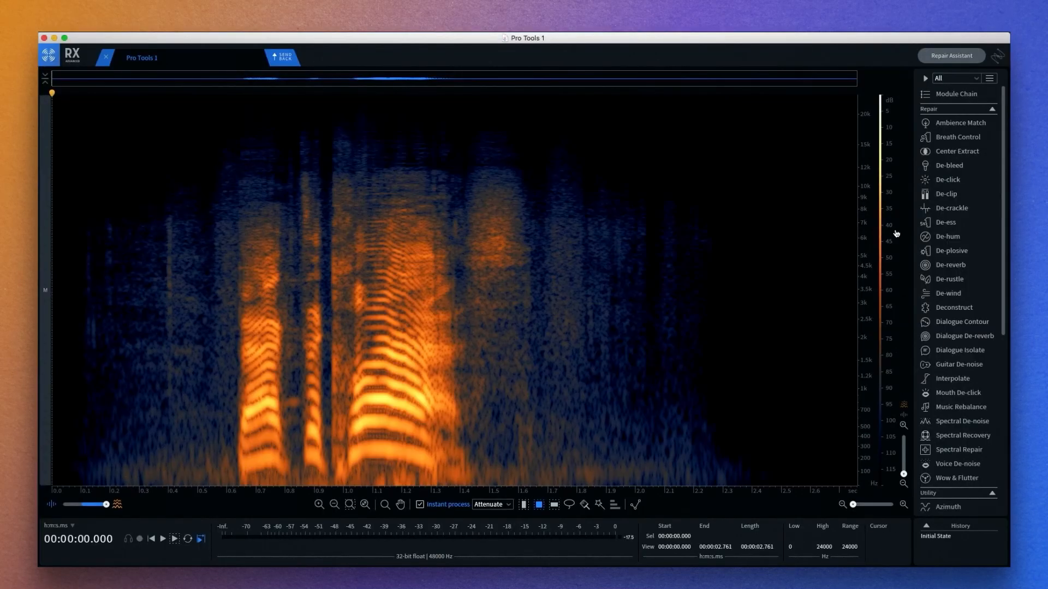
pyautogui.click(962, 323)
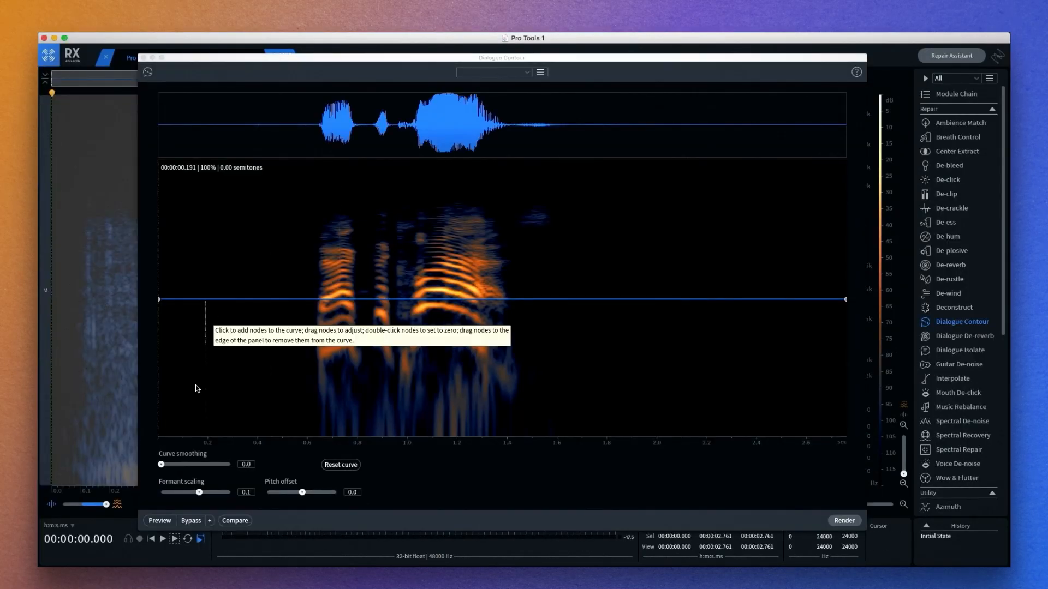
pyautogui.click(159, 521)
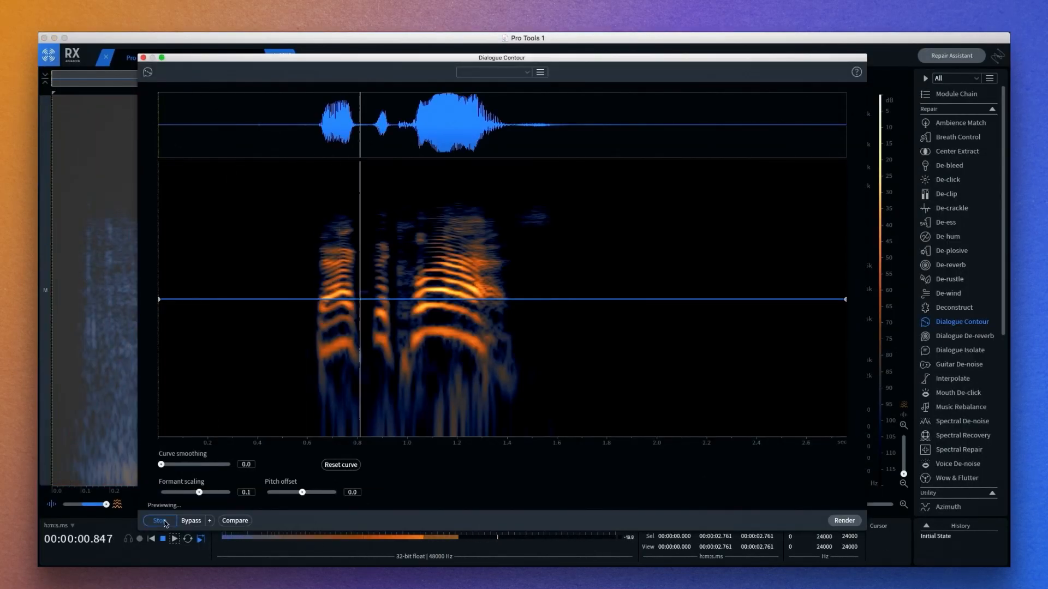
pyautogui.click(165, 522)
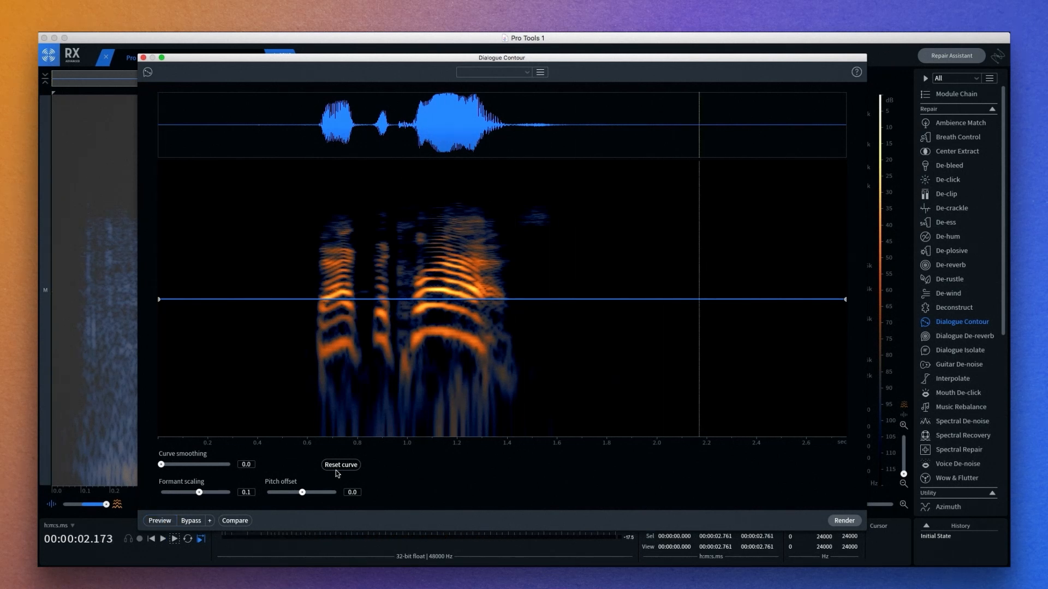
# Add four pitch curve nodes between about 1.0 and 1.6 s, raise the inner two over the last word, and preview
pyautogui.click(414, 301)
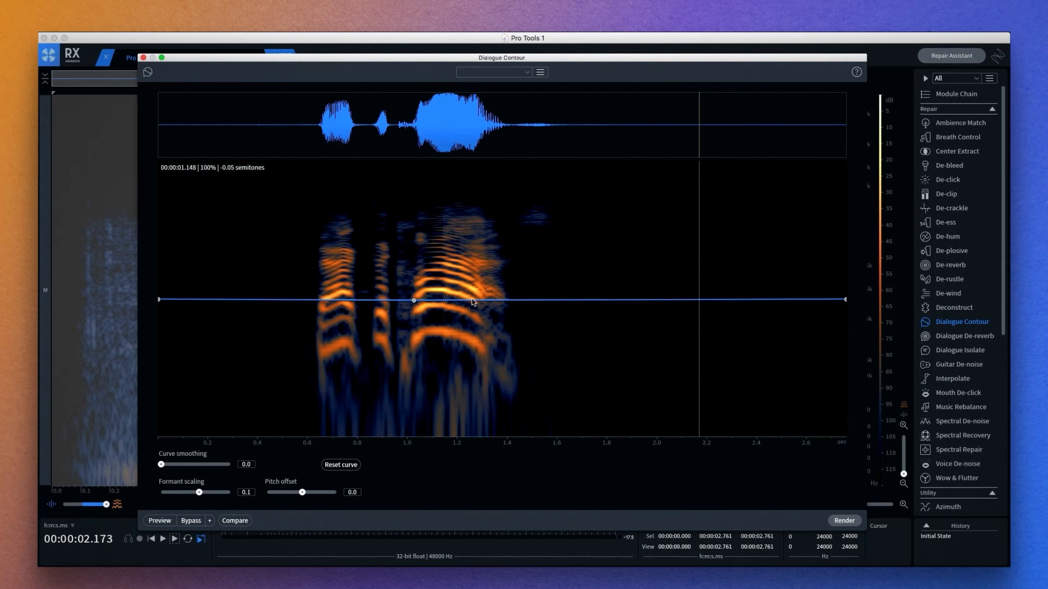
pyautogui.click(564, 300)
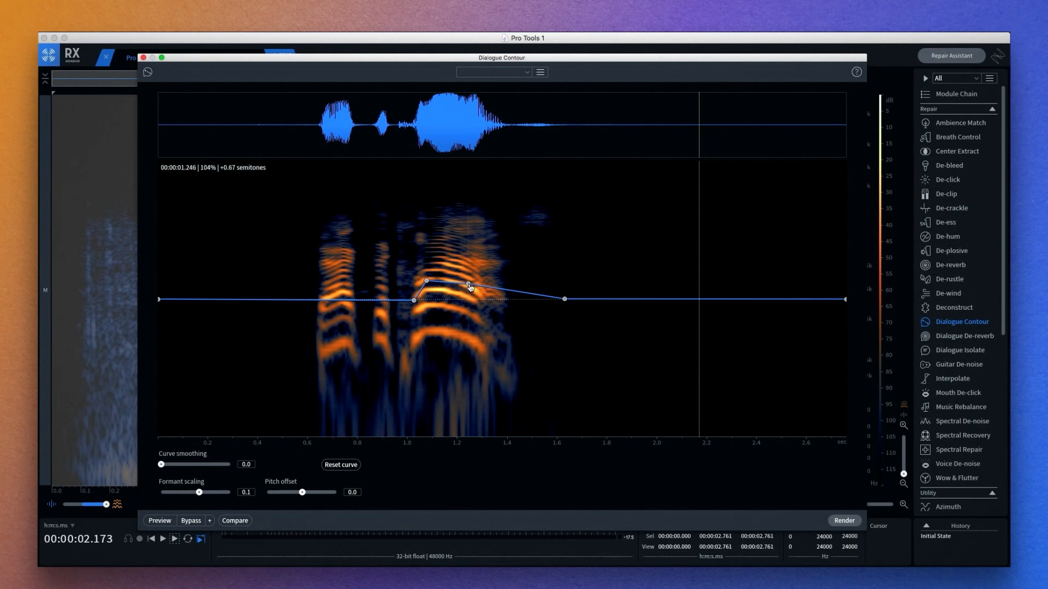
pyautogui.moveTo(480, 284); pyautogui.dragTo(481, 282)
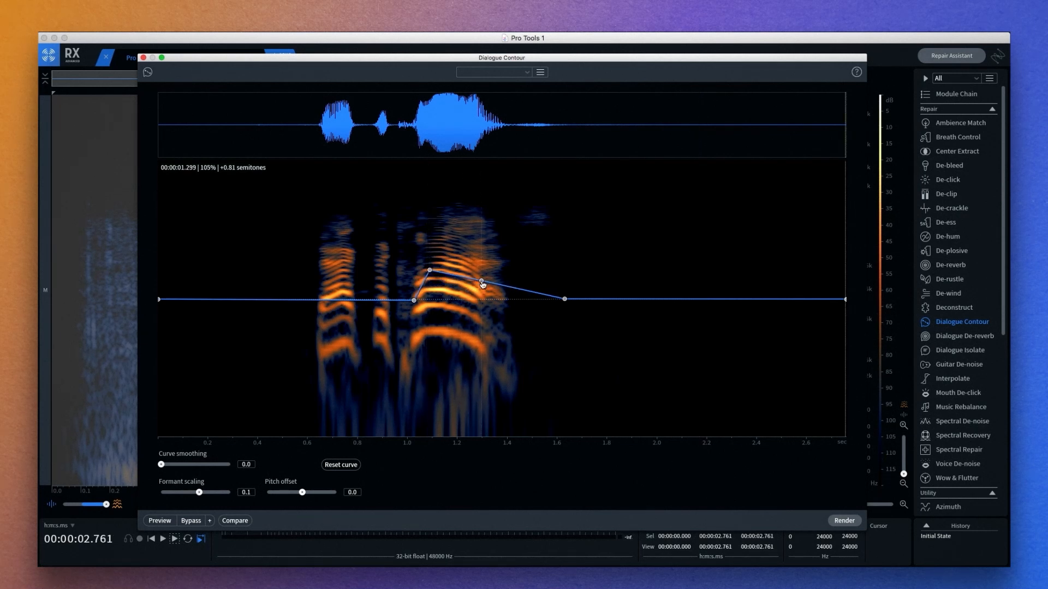
pyautogui.click(159, 521)
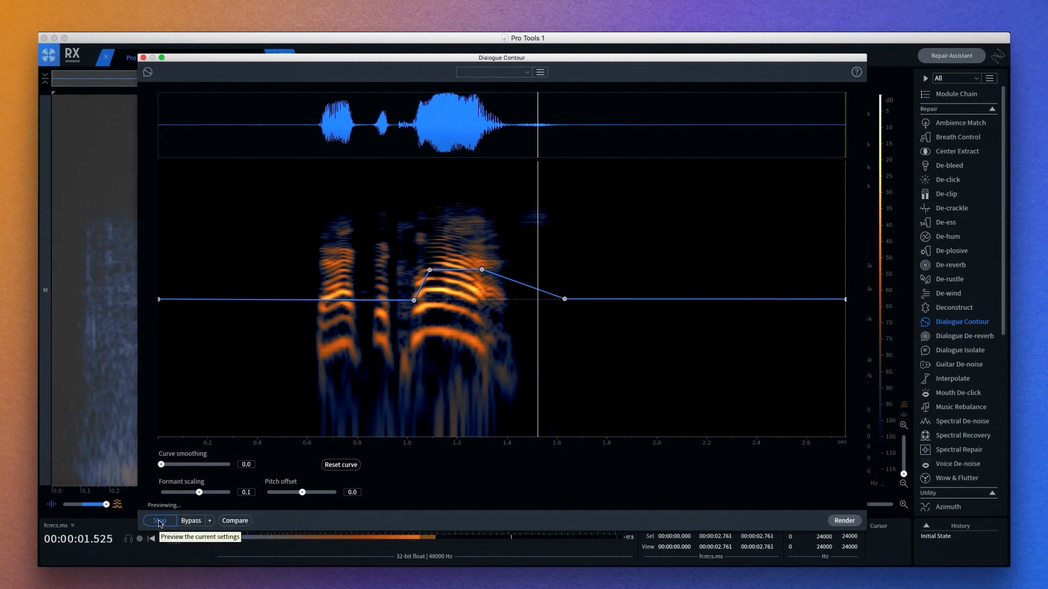
pyautogui.click(158, 521)
# Start the pitch rise slightly earlier, add and raise a peak node over the last word, set curve smoothing to 1.5 and preview
pyautogui.moveTo(409, 303); pyautogui.dragTo(405, 303)
pyautogui.click(450, 261)
pyautogui.click(158, 521)
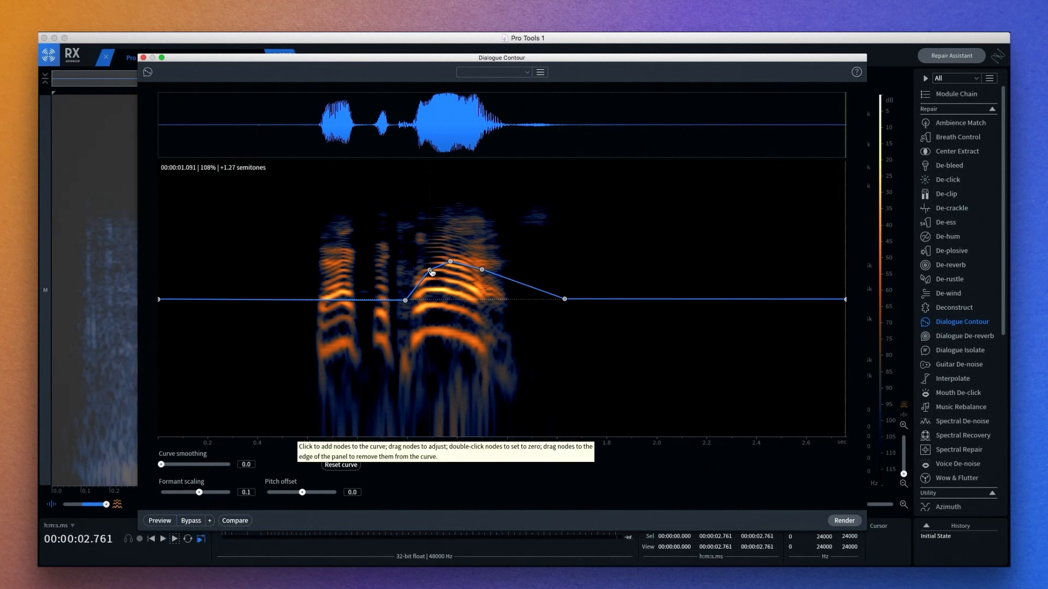
pyautogui.moveTo(432, 273); pyautogui.dragTo(431, 258)
pyautogui.click(160, 520)
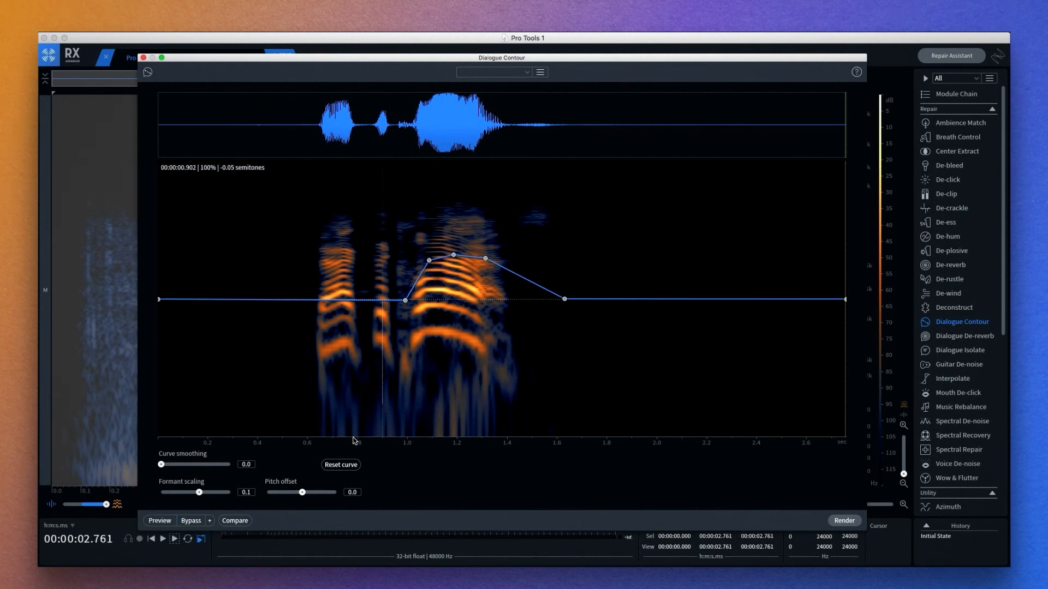
pyautogui.click(164, 521)
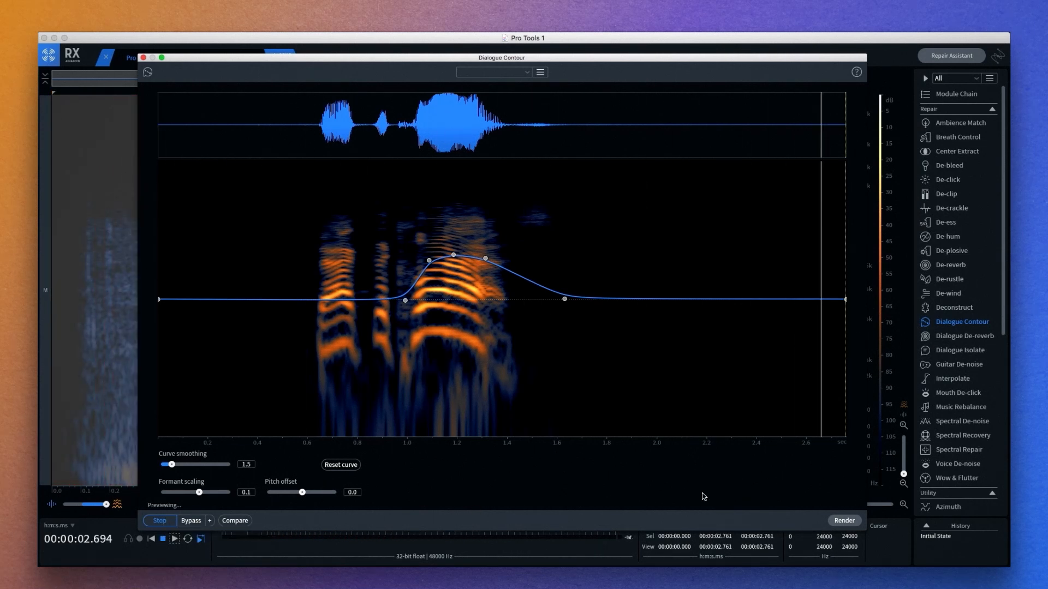
# Render Dialogue Contour, close the module and send the repaired clip back to Pro Tools
pyautogui.click(849, 521)
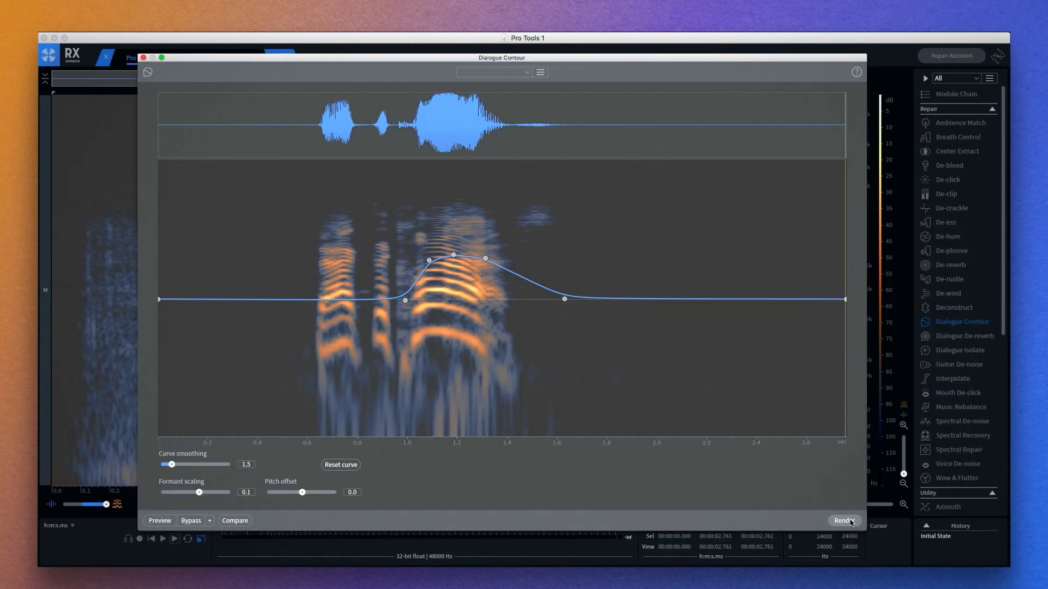
pyautogui.click(144, 57)
pyautogui.click(284, 57)
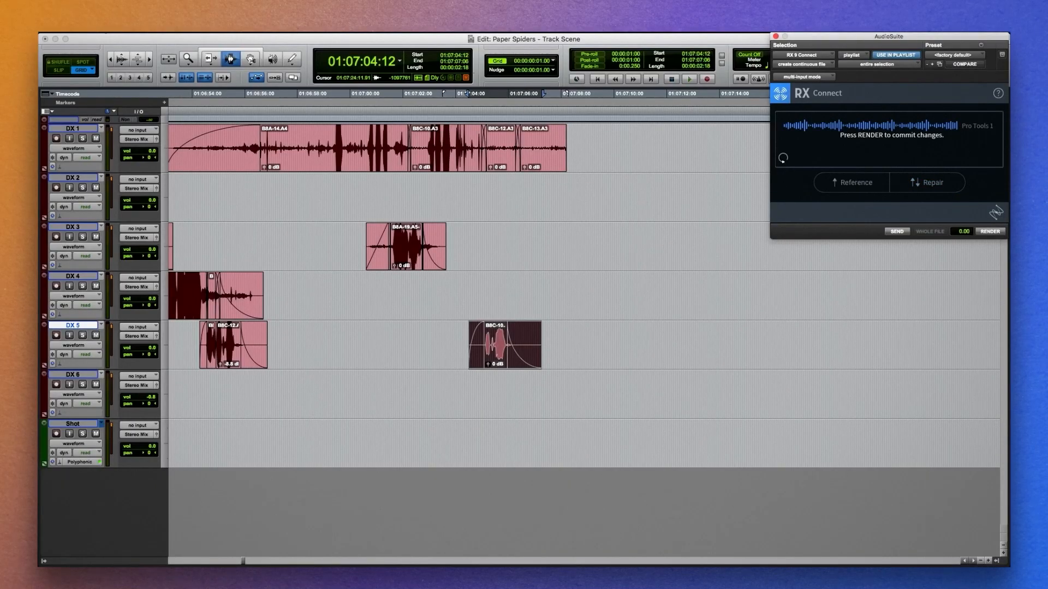
# Play the original DX 5 clip and commit the RX Connect repair onto it for a before-and-after comparison
pyautogui.click(464, 346)
pyautogui.press('space')
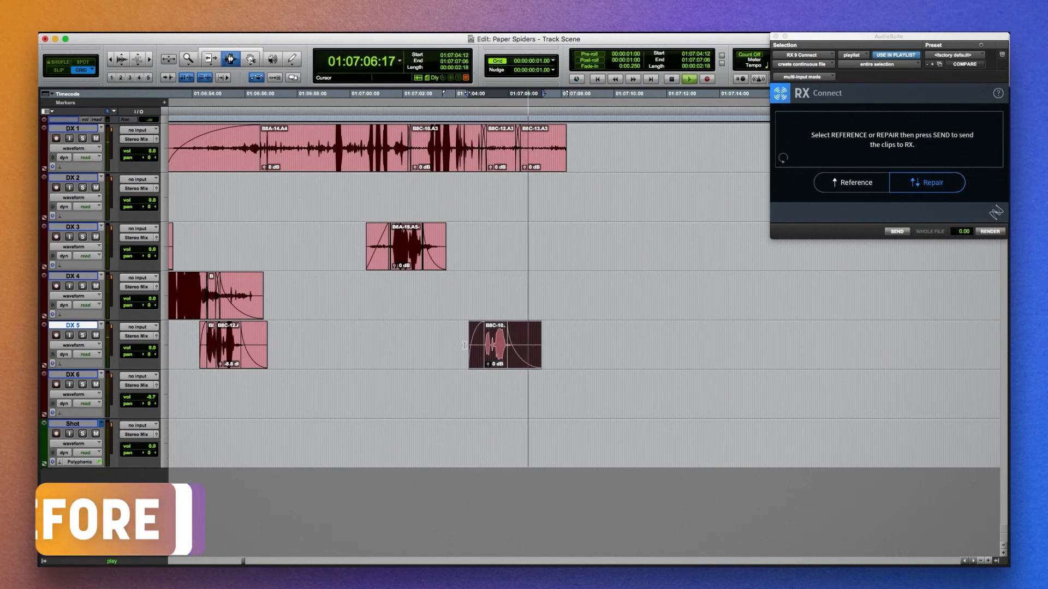
pyautogui.press('space')
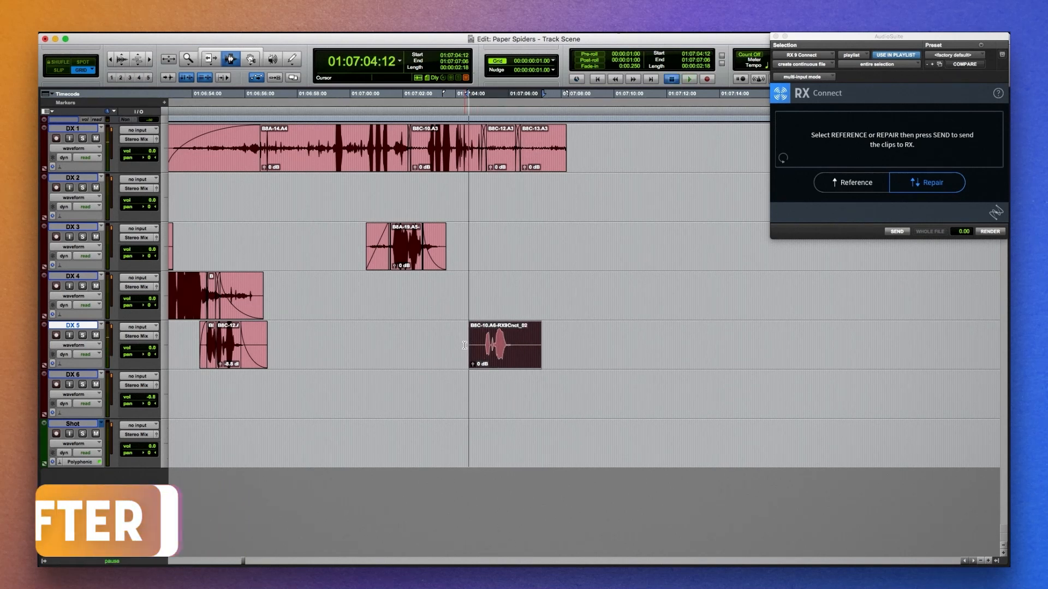